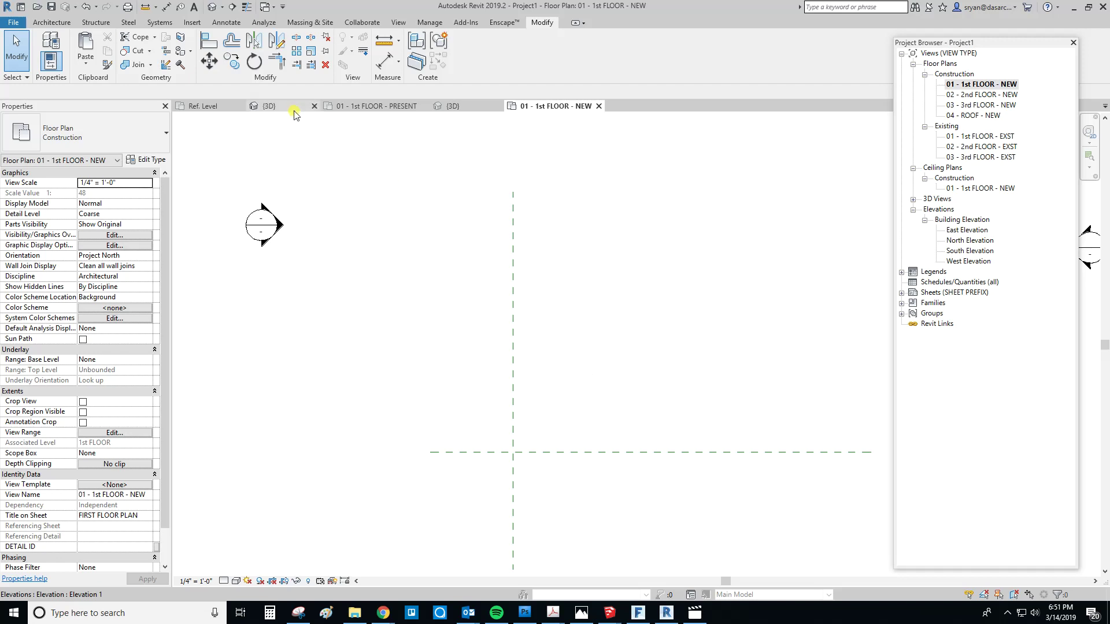
Step: Draw two connected Generic 5" walls forming an L-shaped corner above the reference plane intersection in the 1st floor plan
left_click(51, 23)
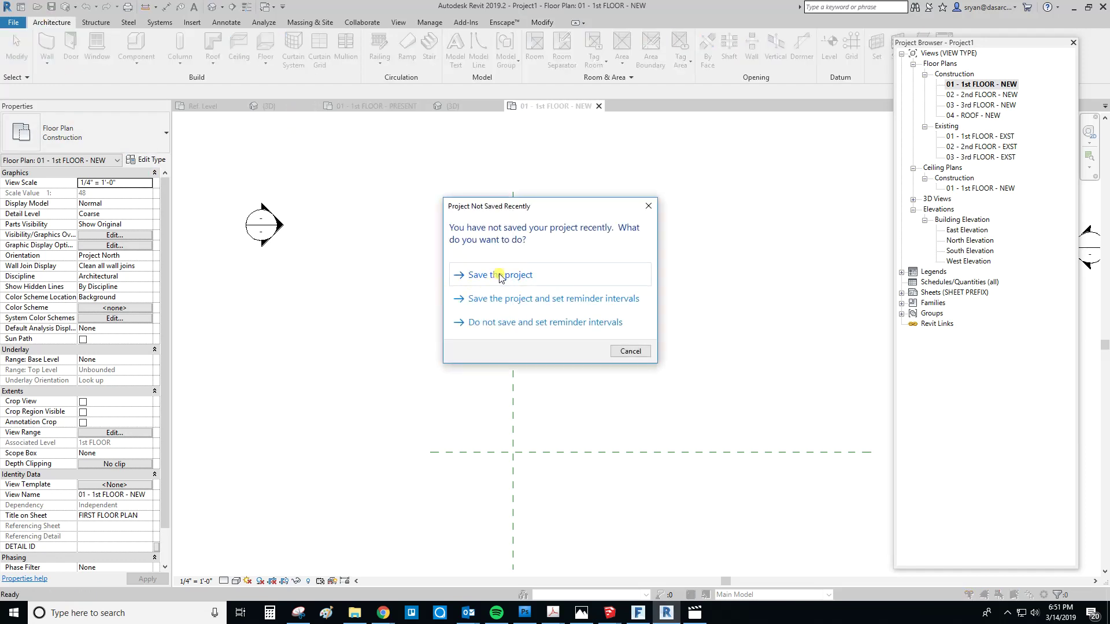
left_click(648, 205)
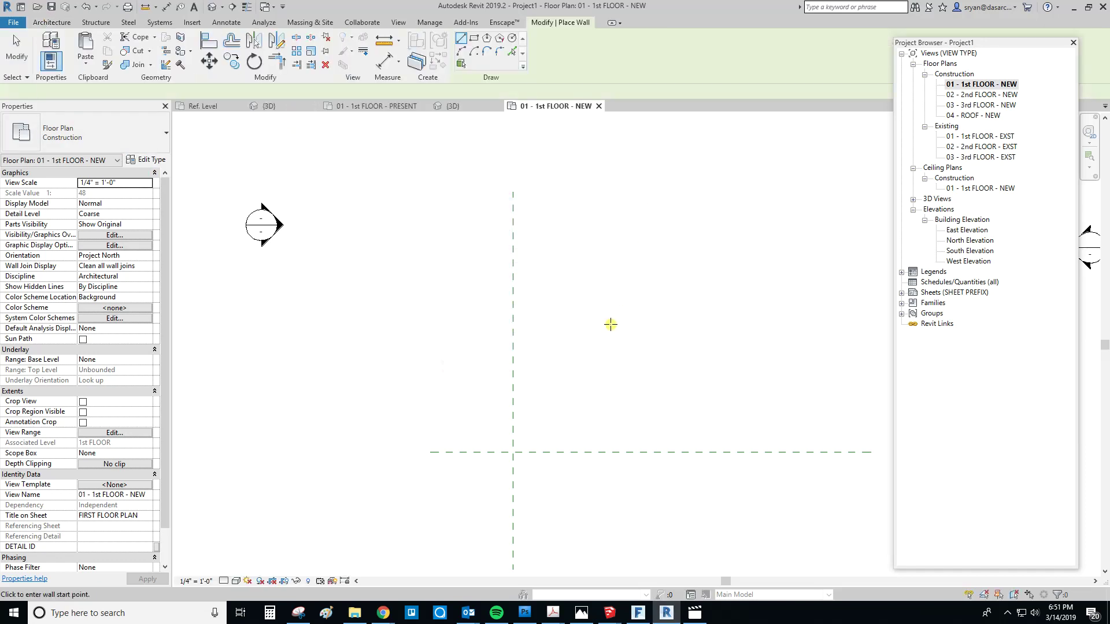
left_click(568, 399)
left_click(568, 289)
left_click(702, 289)
key("Escape")
key("Escape")
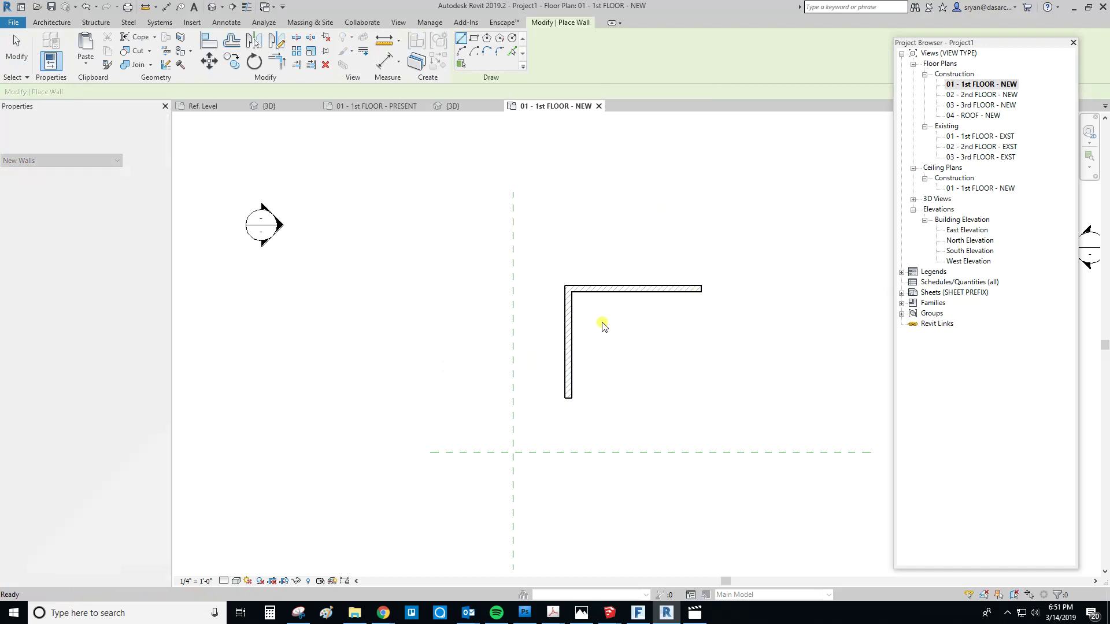
left_click_drag(608, 258, 551, 309)
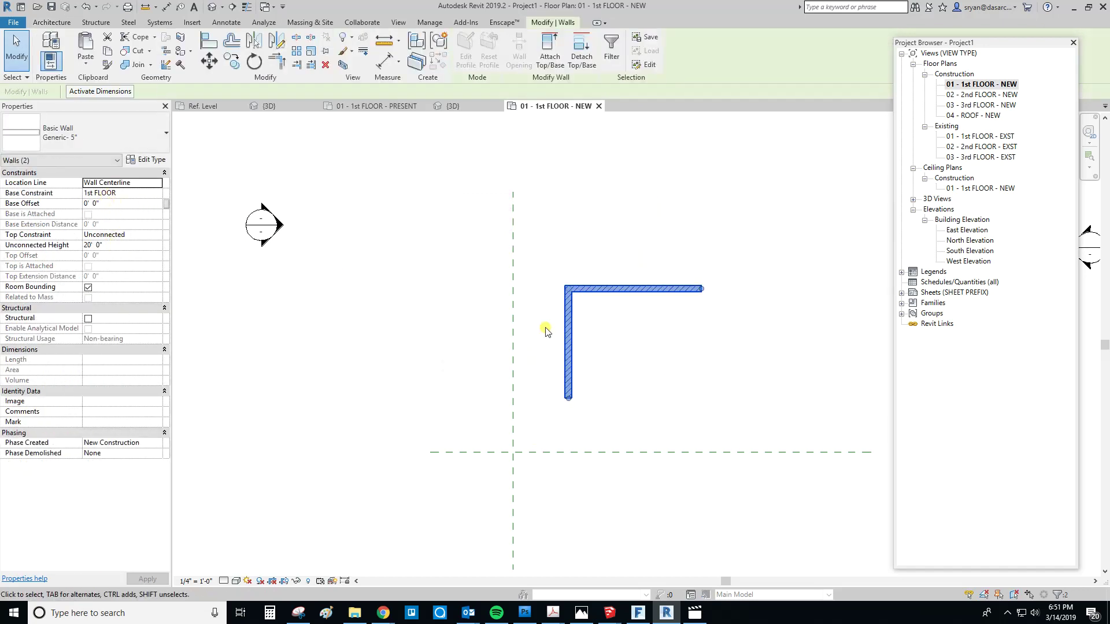
left_click(547, 331)
scroll(627, 347, "up", 2)
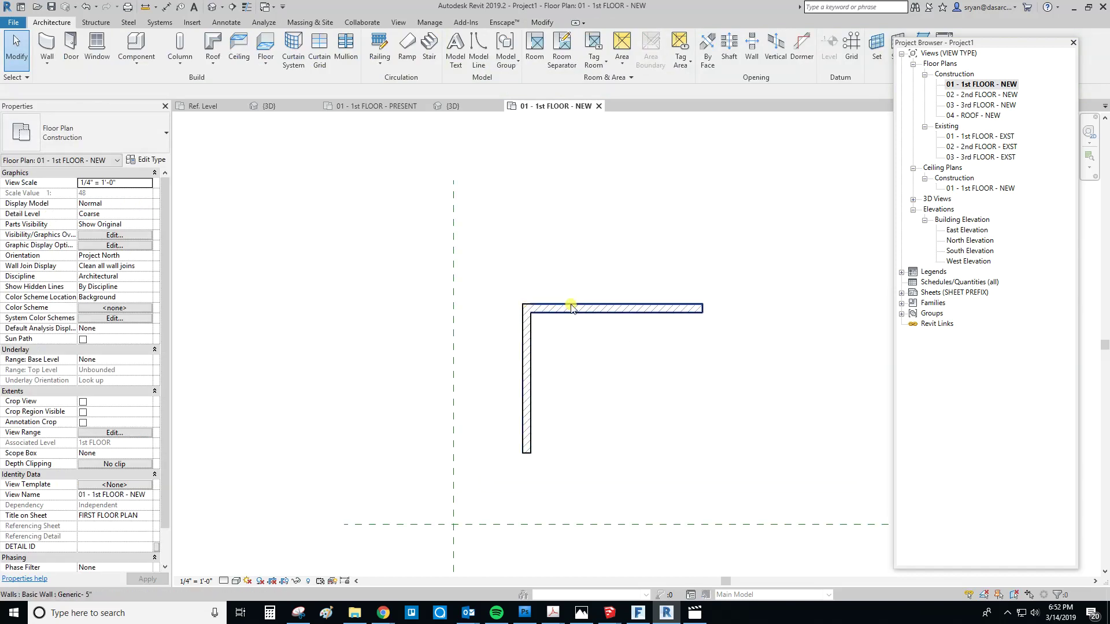
Step: Start an in-place model in the Casework category and name it Desk
left_click(139, 68)
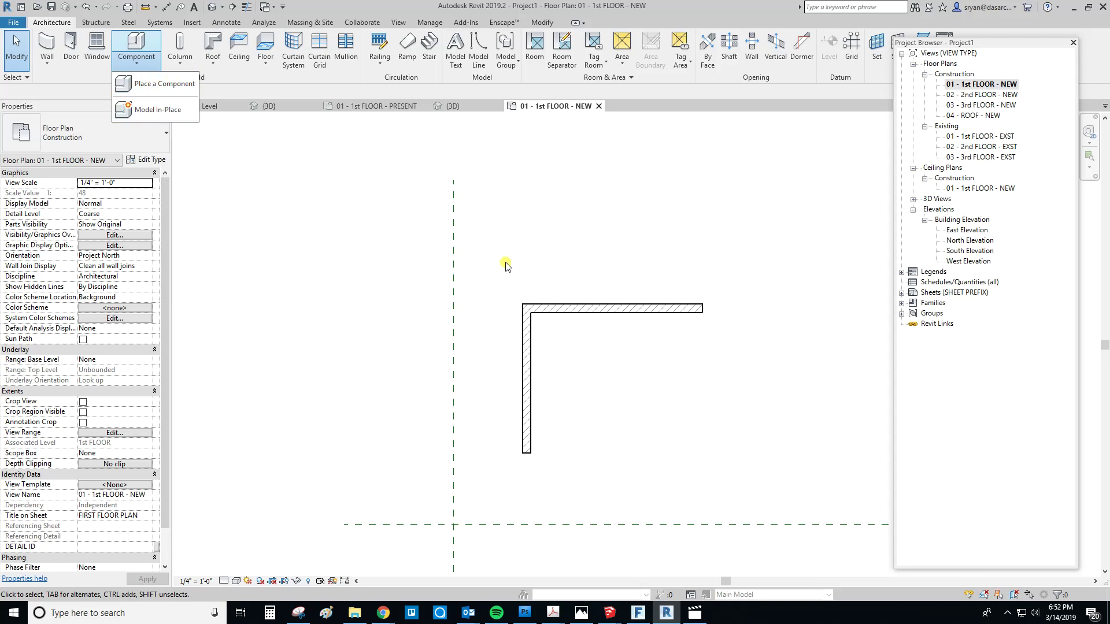
left_click(172, 111)
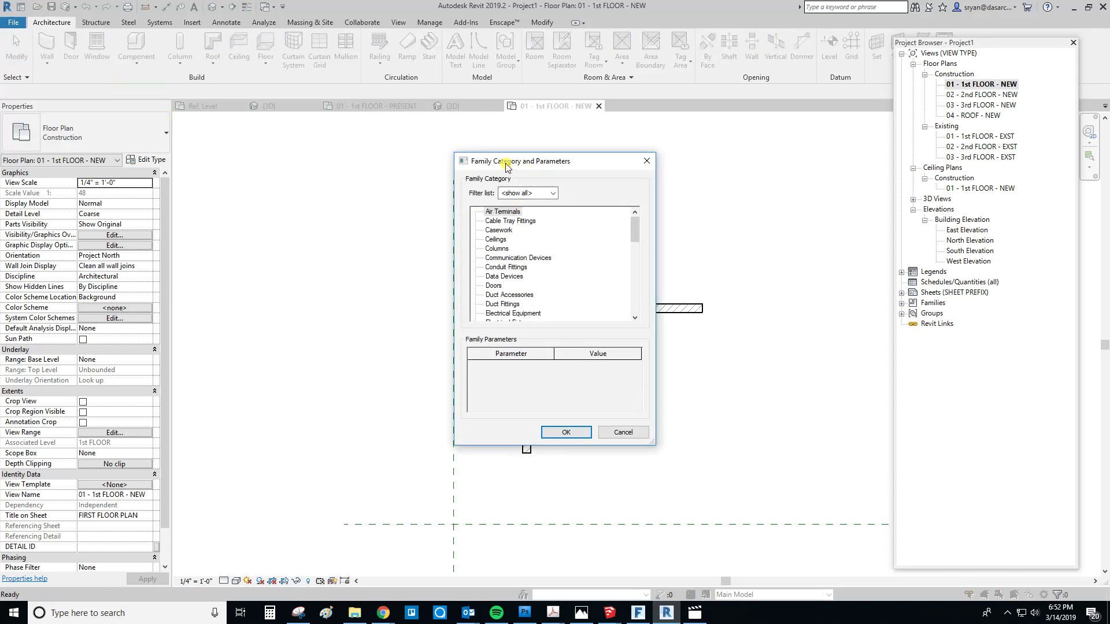
left_click(499, 231)
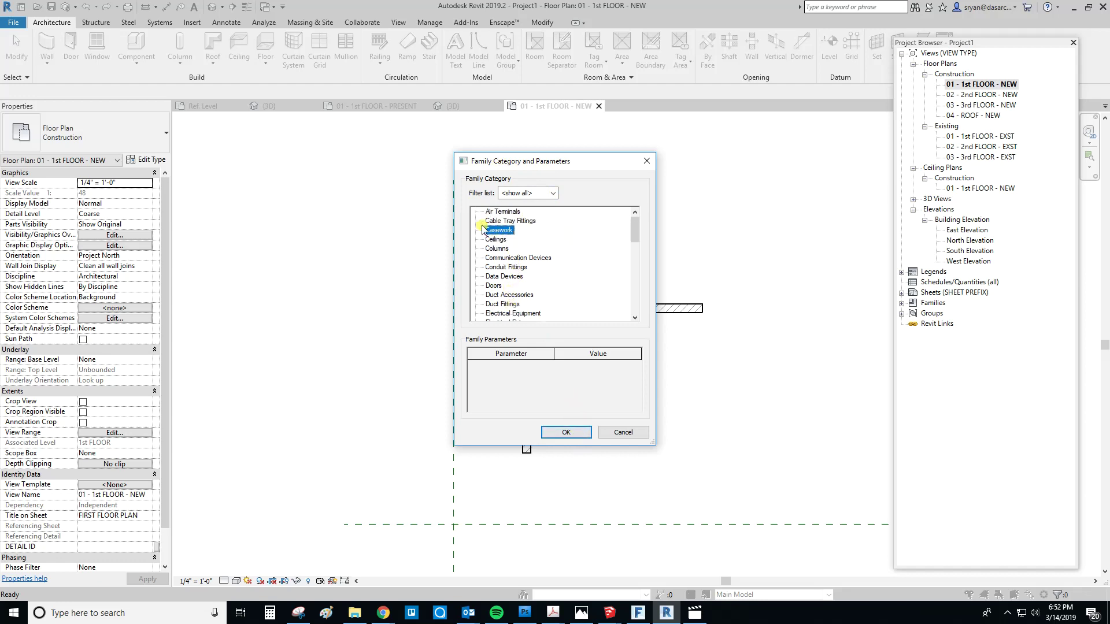
left_click(570, 433)
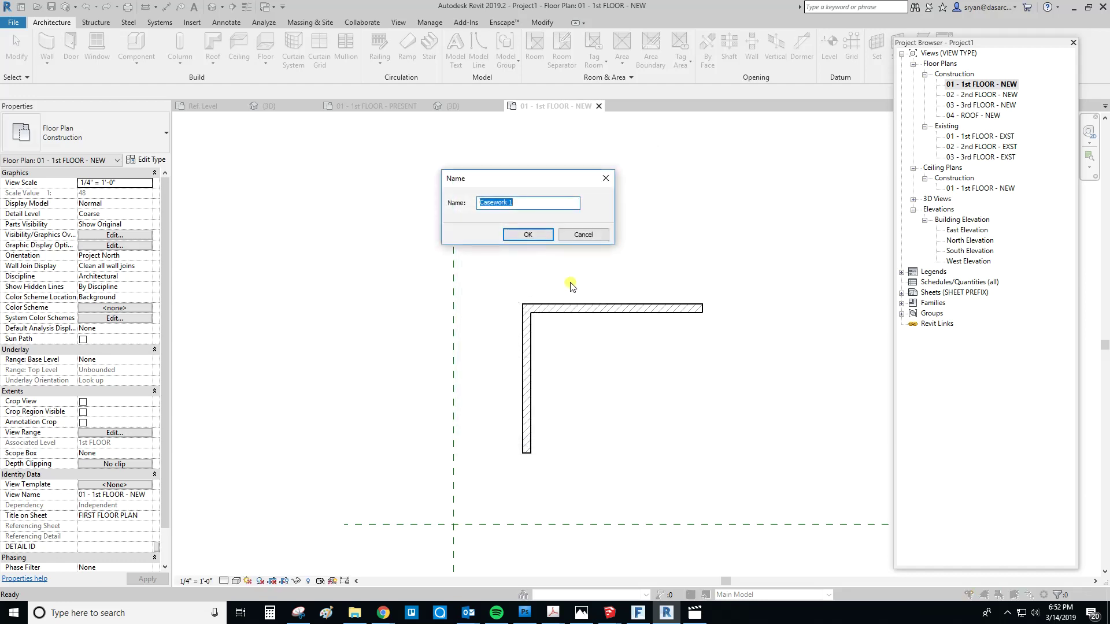
type("Desk")
key("Return")
middle_click_drag(665, 360, 557, 324)
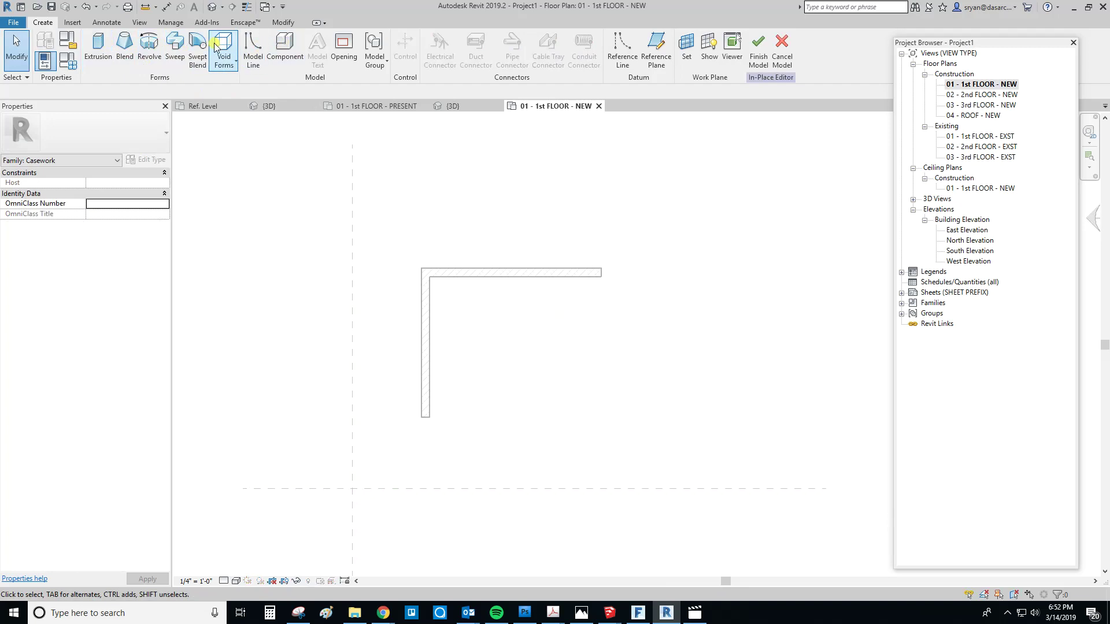
Step: Sketch a closed L-shaped desk extrusion profile starting at the vertical wall's lower end, with a 2' 0" wide return about 4' 3" long
left_click(99, 47)
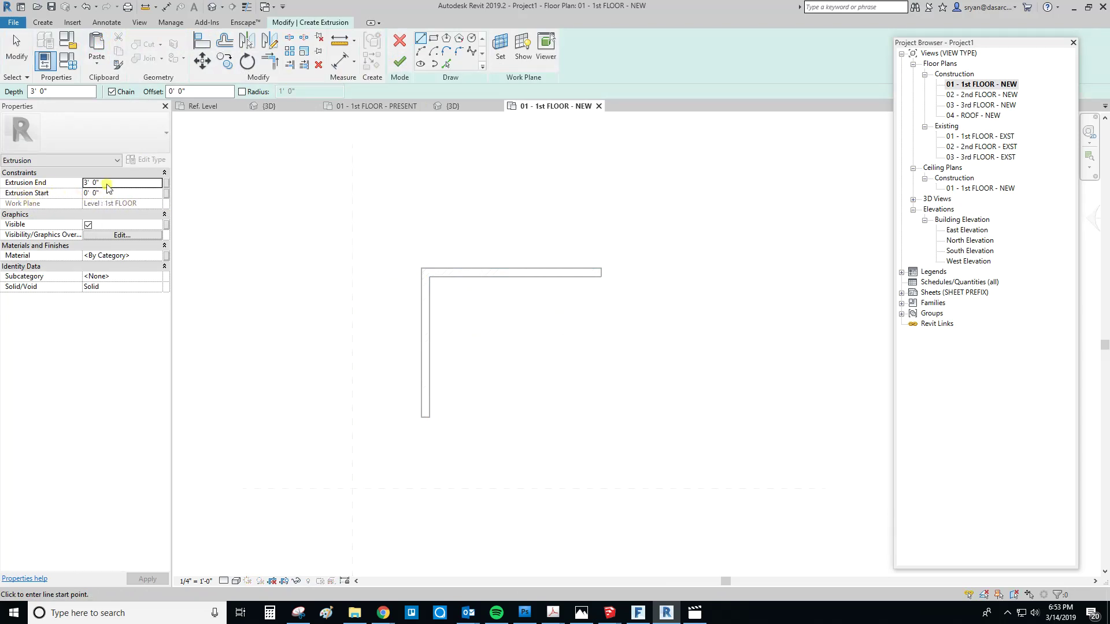
left_click(425, 417)
left_click(602, 417)
left_click(602, 329)
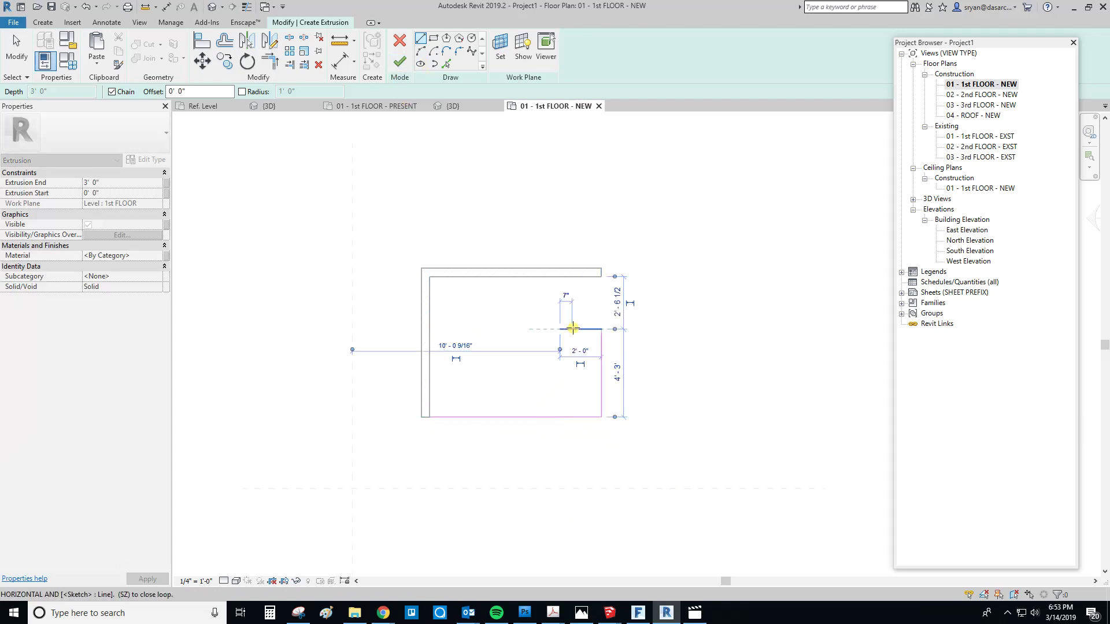
left_click(559, 329)
left_click(560, 379)
left_click(429, 380)
left_click(429, 417)
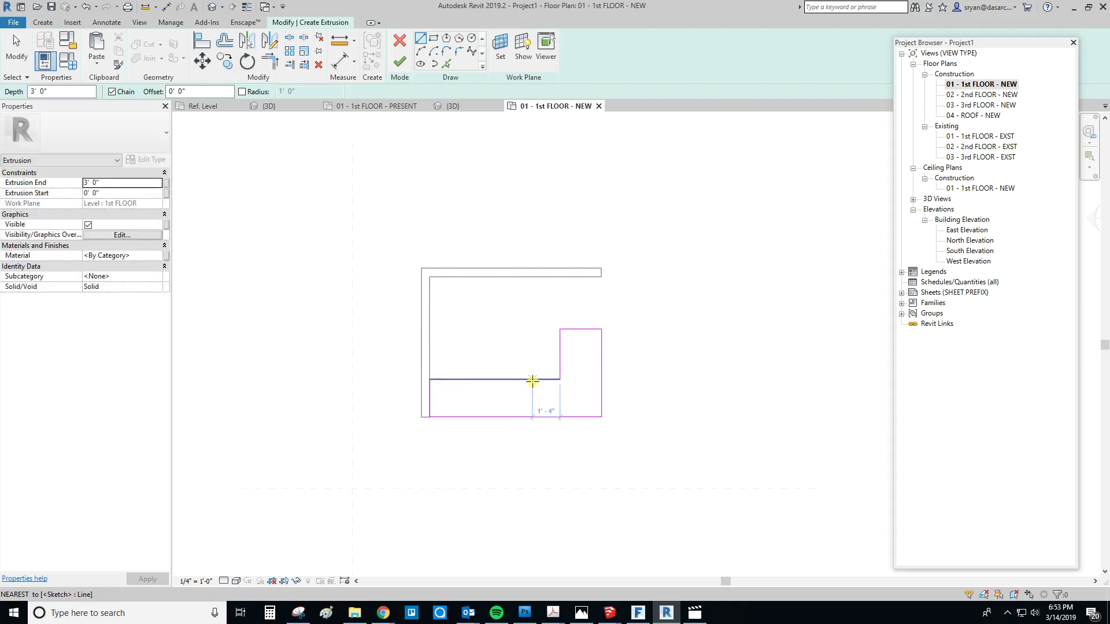
Step: Adjust the depth of the profile's long horizontal leg and finish the 3' 0" high desk base extrusion
key("Escape")
key("Escape")
left_click(531, 379)
left_click(574, 397)
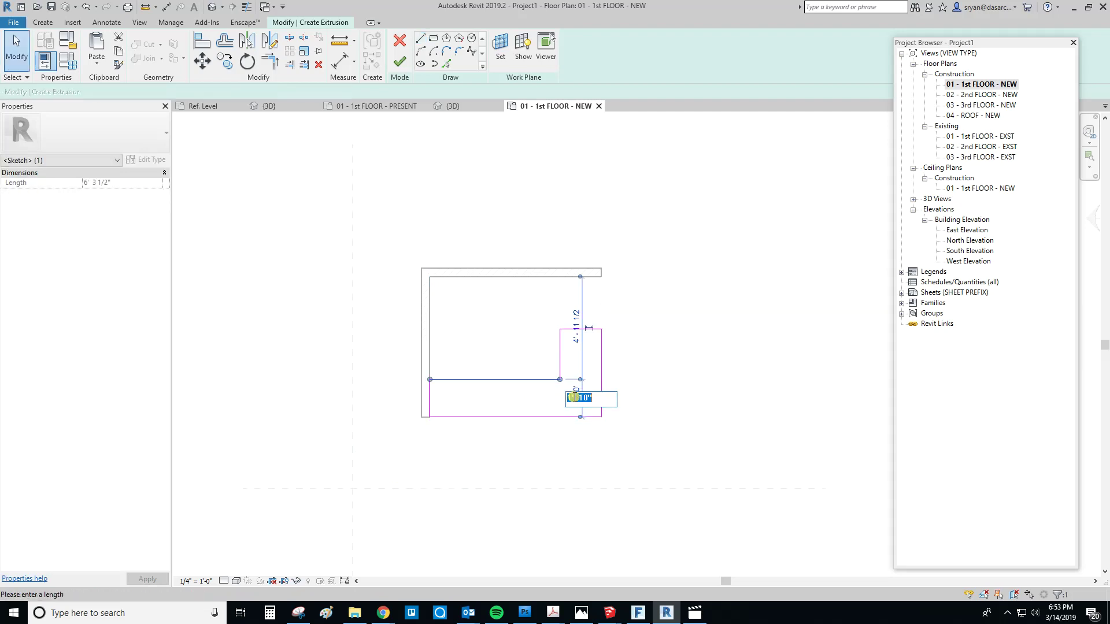
left_click(624, 378)
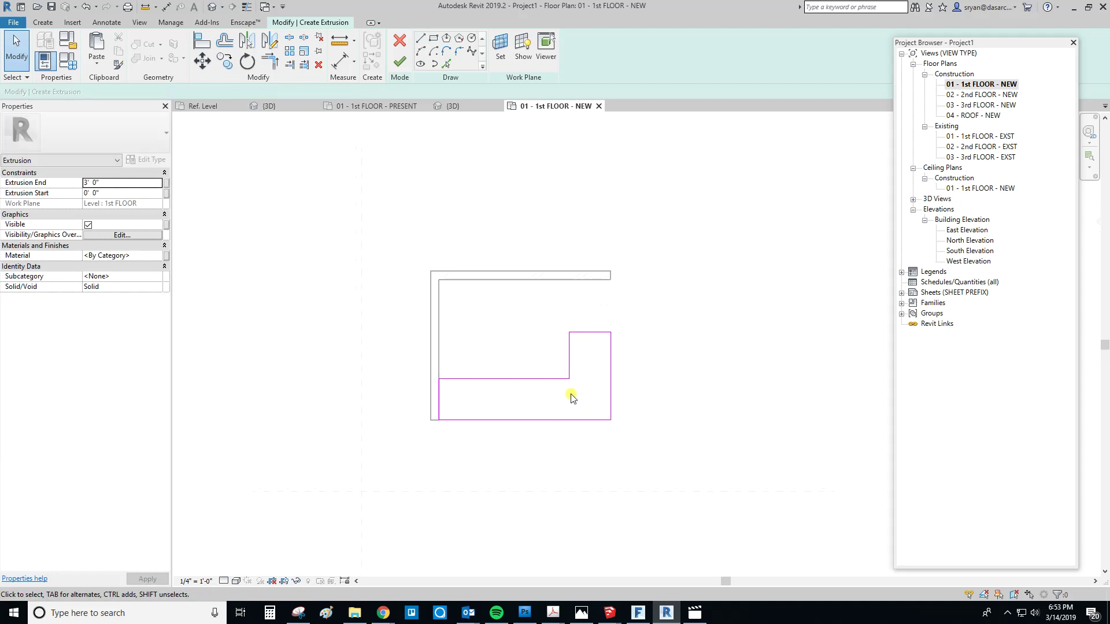
left_click(399, 61)
left_click(658, 377)
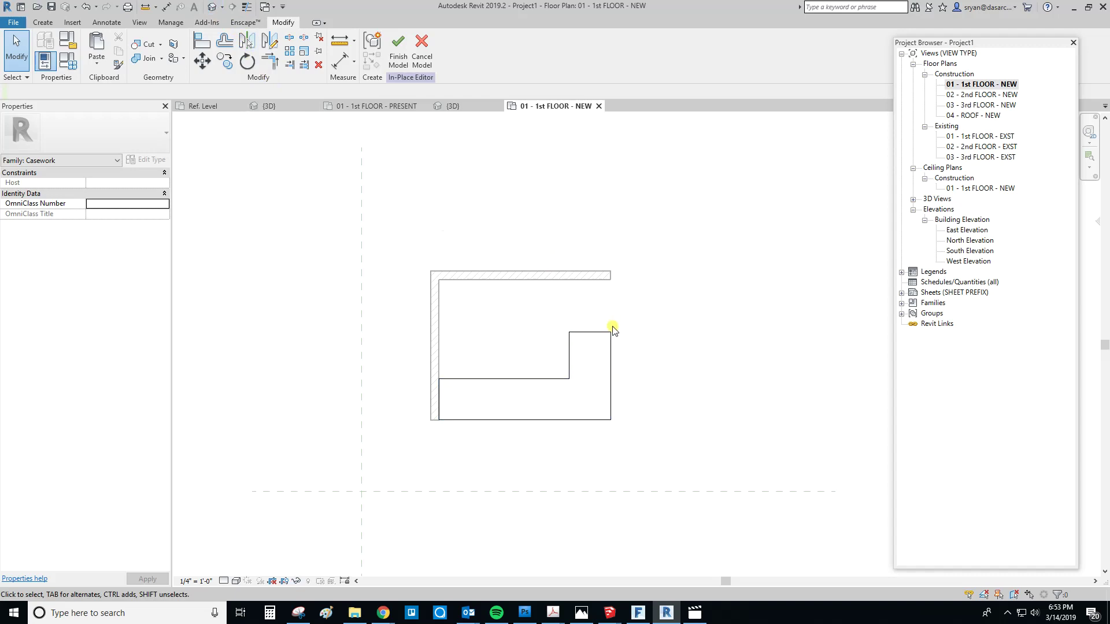
left_click(612, 365)
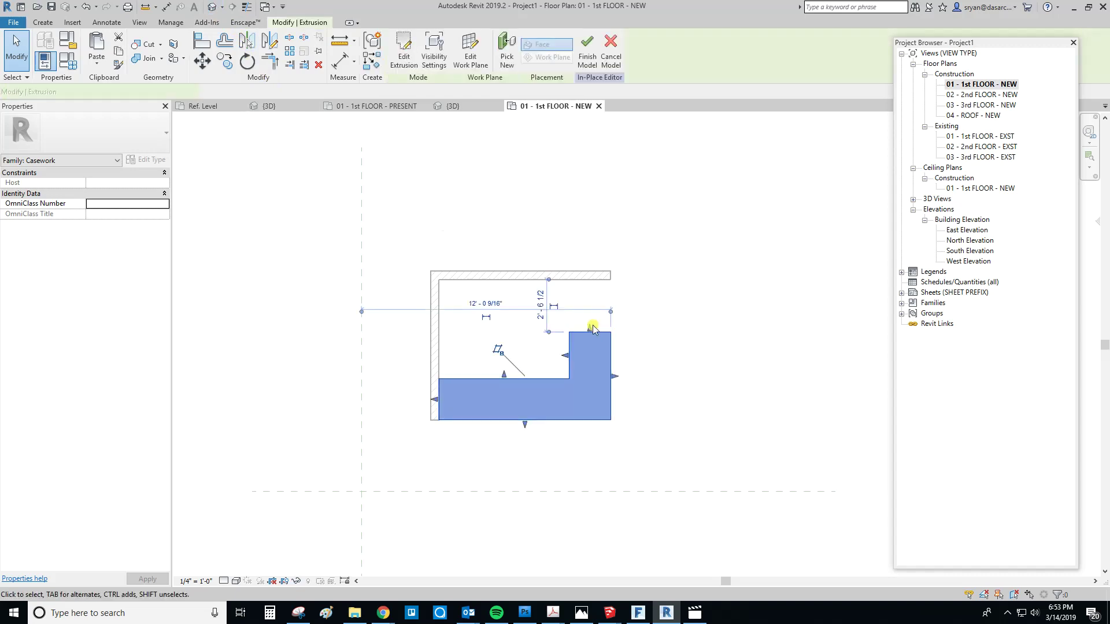
left_click(634, 373)
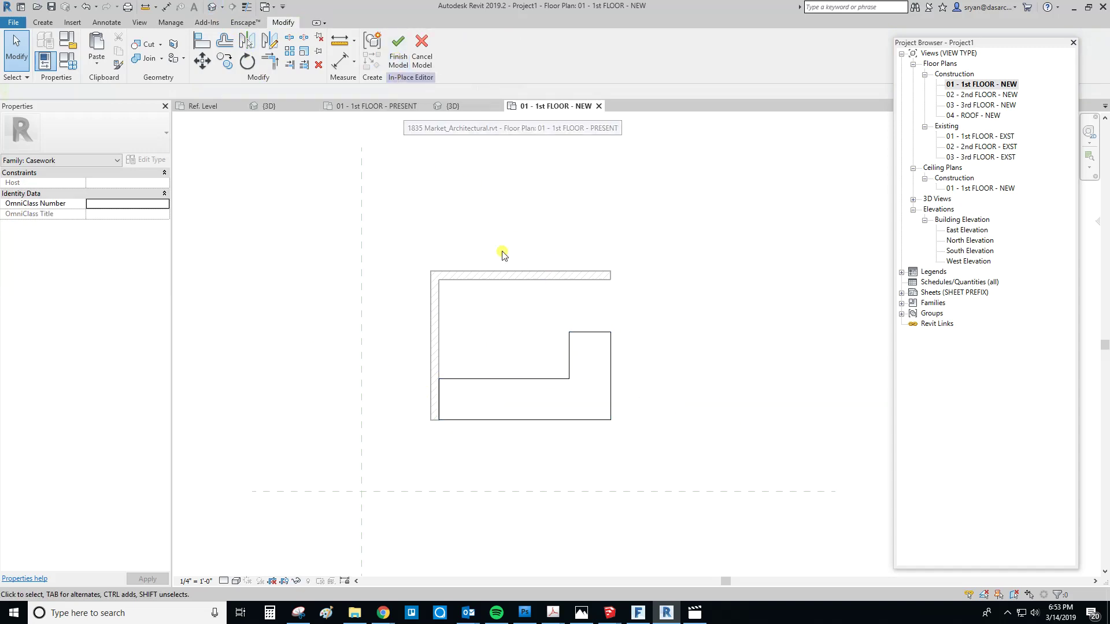
Step: Start a second extrusion for the countertop with its start at 3' 0" and its end at 3' 2"
left_click(44, 23)
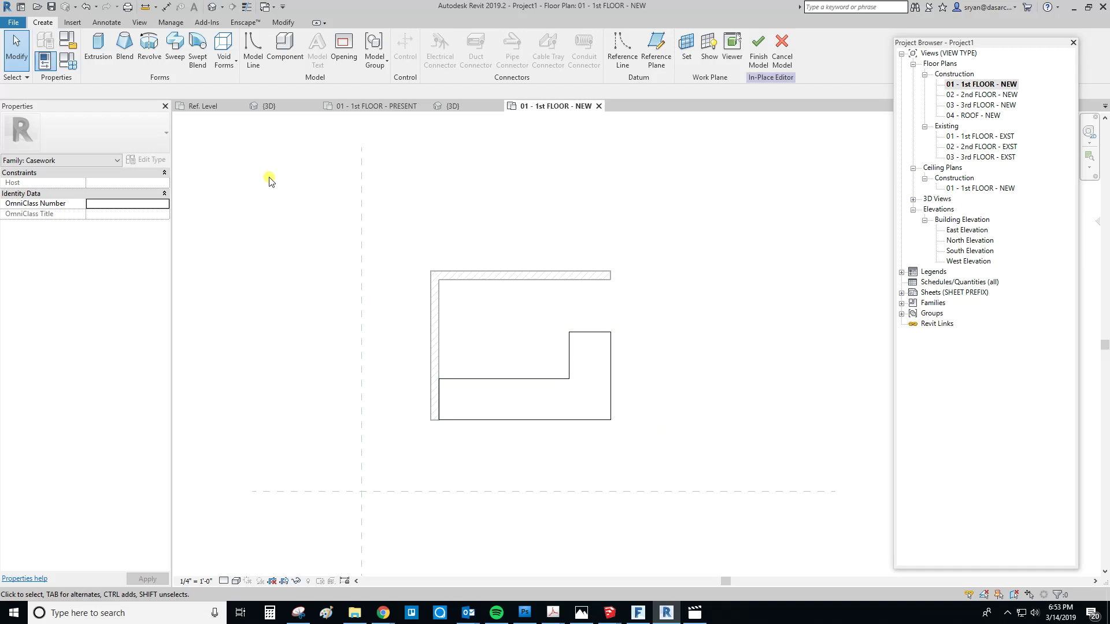
left_click(101, 47)
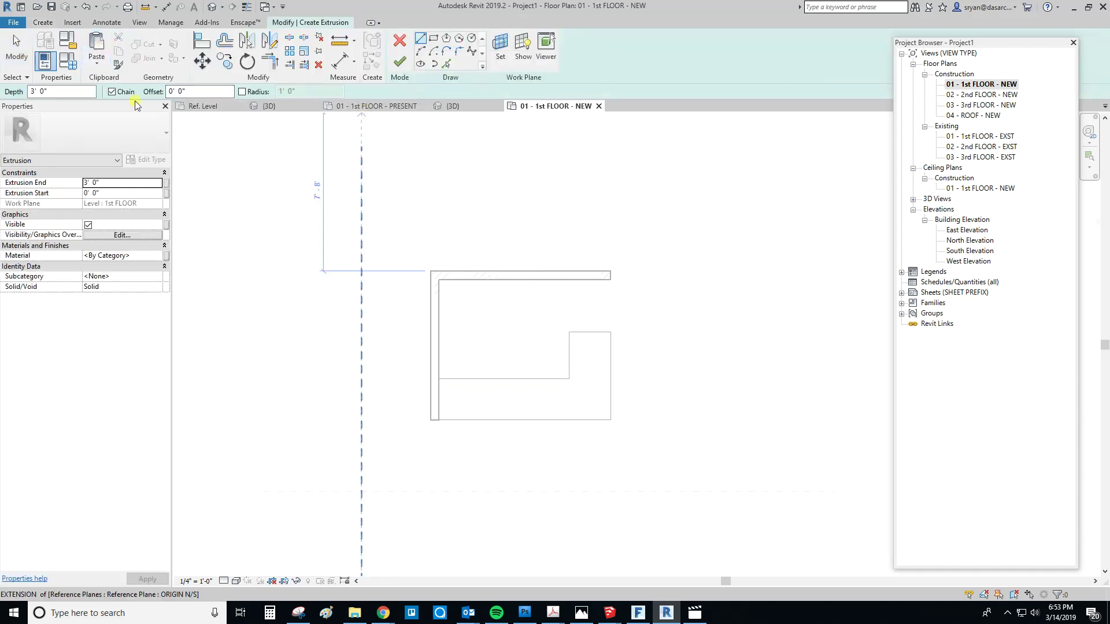
left_click(116, 193)
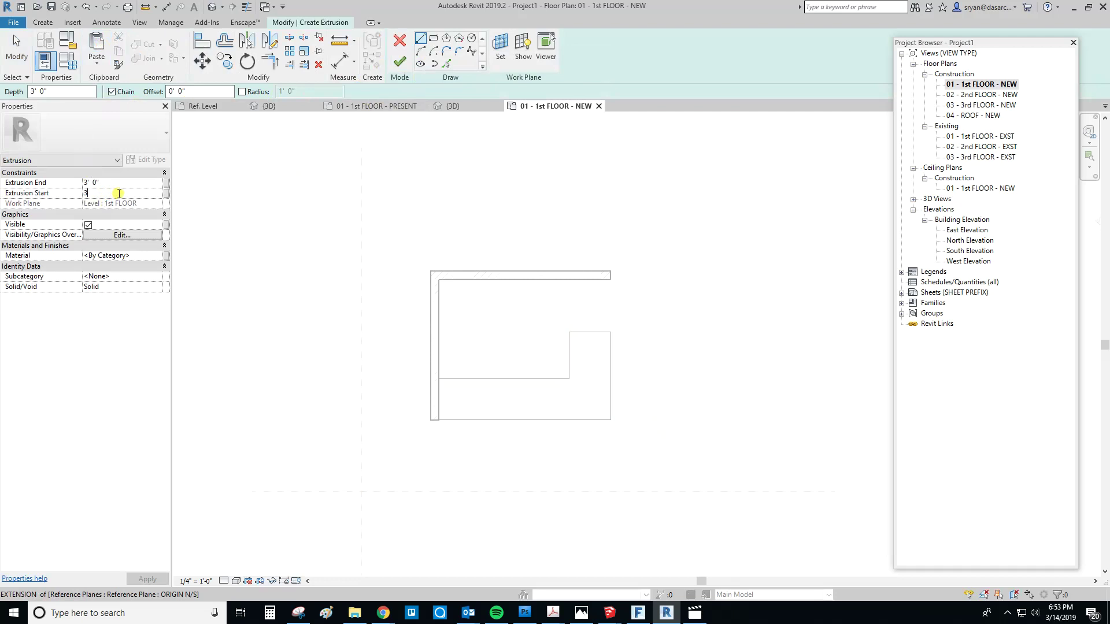
left_click(121, 183)
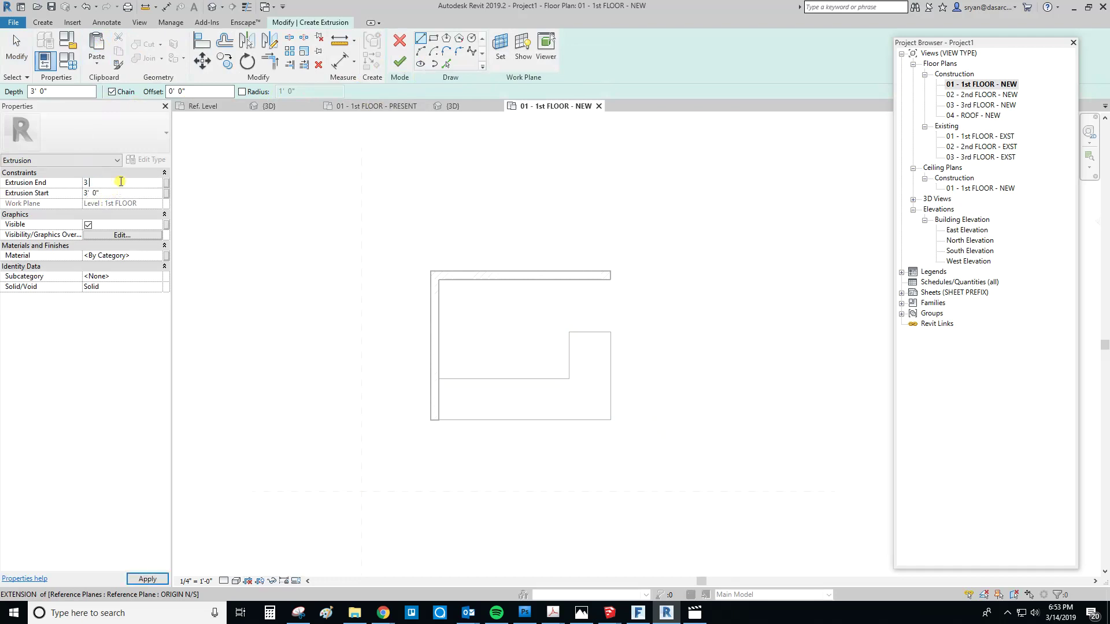
key("Return")
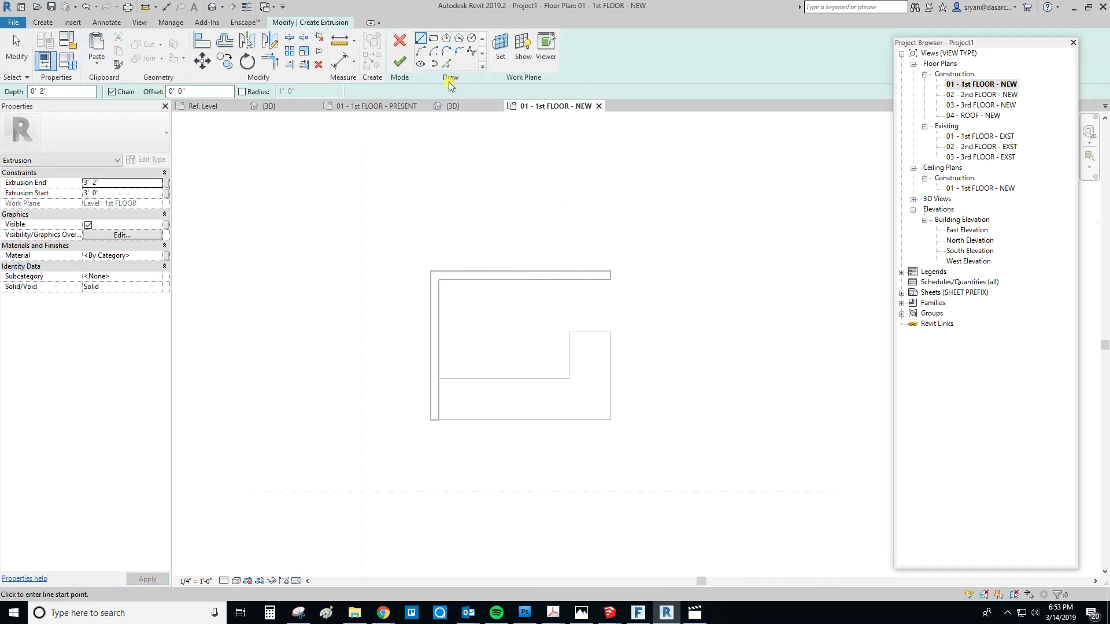
Step: Sketch an L-shaped countertop outline over the desk base, overhanging the lower side about 6" and extending past the outer return edges
left_click(423, 40)
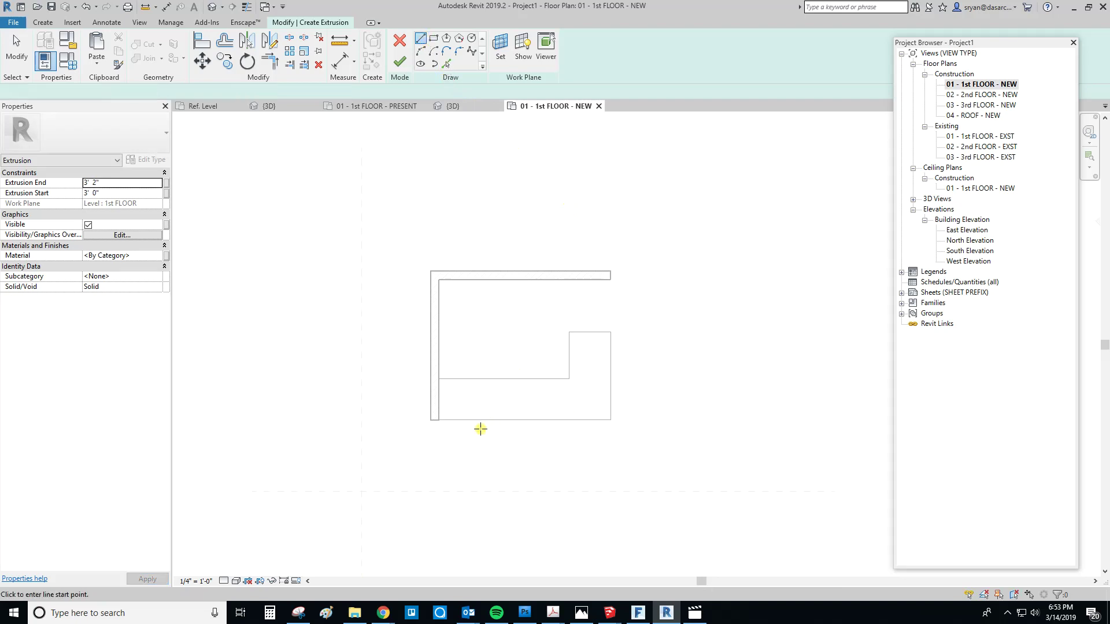
left_click(439, 421)
left_click(439, 430)
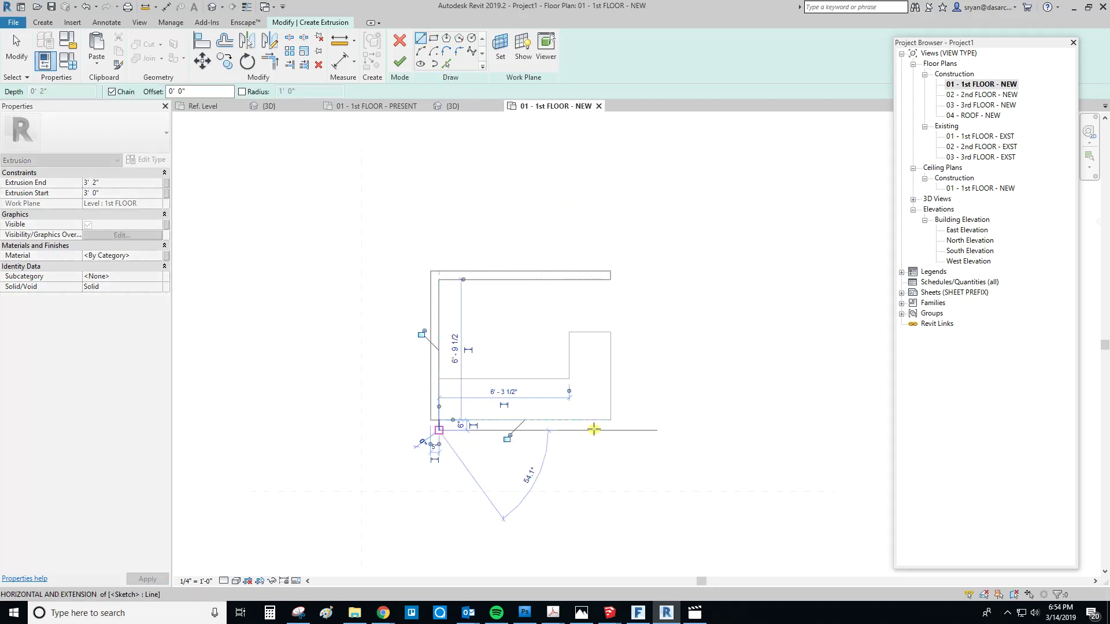
left_click(618, 430)
left_click(618, 324)
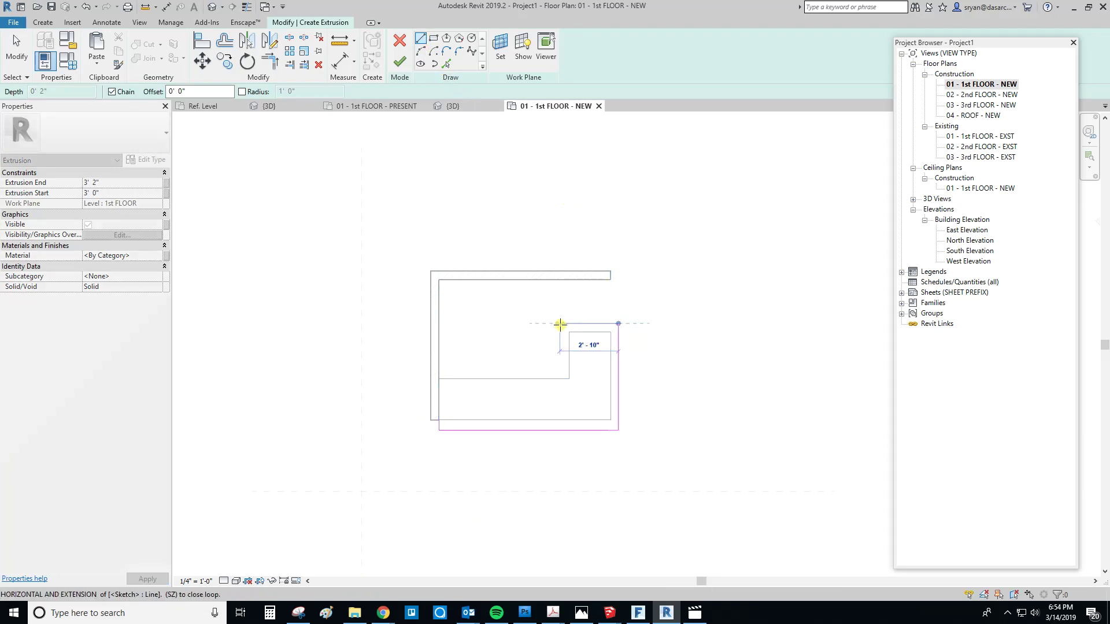
left_click(569, 324)
left_click(569, 378)
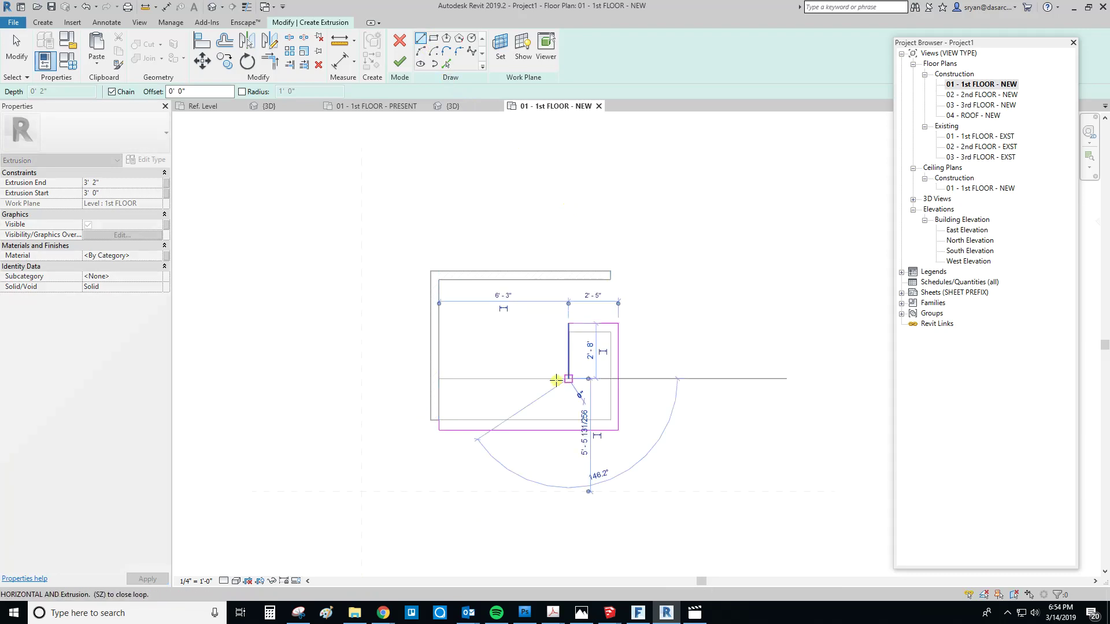
left_click(439, 379)
left_click(440, 422)
Step: Trim the countertop outline closed at its lower corner by the wall
key("t")
key("r")
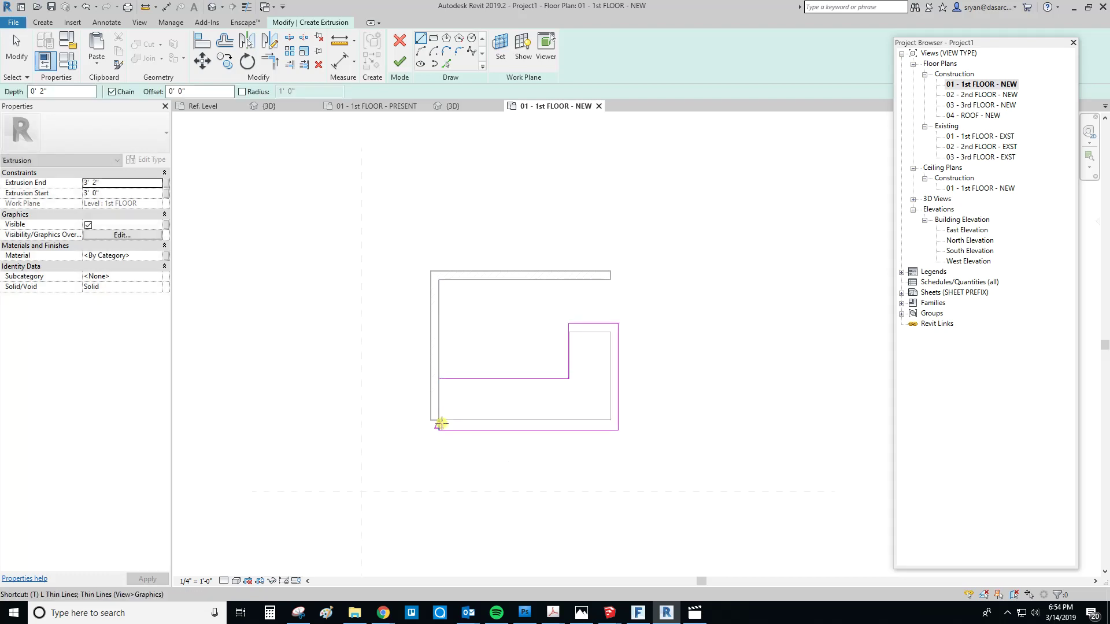
left_click(443, 430)
left_click(462, 380)
Step: Align the inner vertical edge of the countertop's return with the matching edge of the desk base
scroll(570, 377, "up", 5)
key("Escape")
key("a")
key("l")
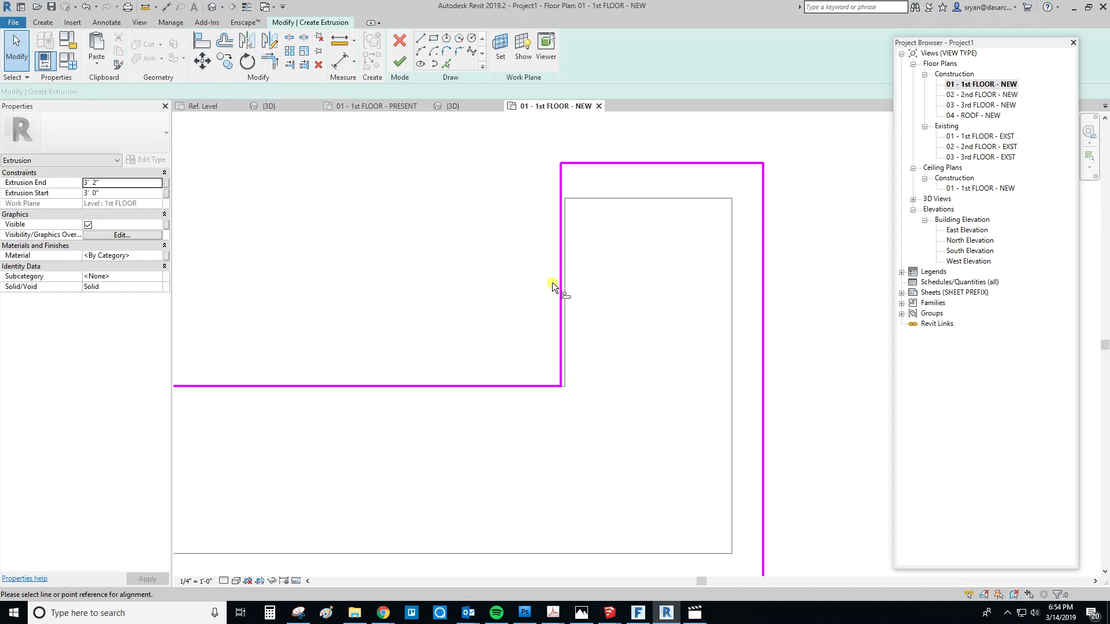
key("Tab")
left_click(559, 217)
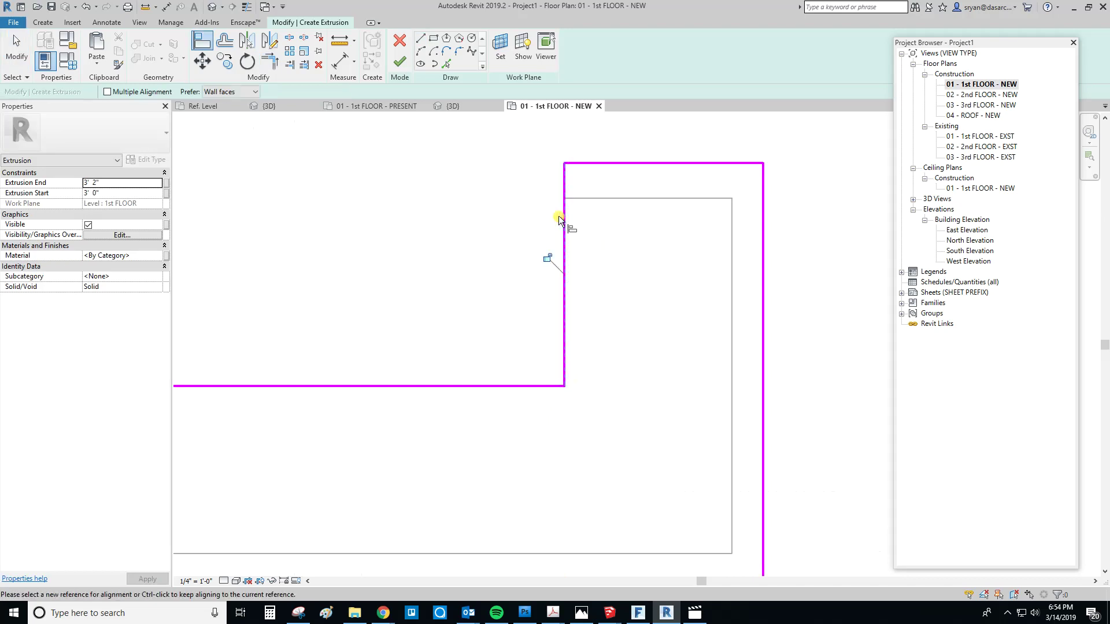
Step: Dimension the overhang between the upper end of the desk base's return and the countertop sketch's upper edge
scroll(665, 312, "down", 2)
mouse_move(652, 349)
middle_mouse_down()
mouse_move(588, 279)
mouse_move(595, 297)
middle_mouse_up()
key("Escape")
key("Escape")
key("d")
key("i")
left_click(595, 262)
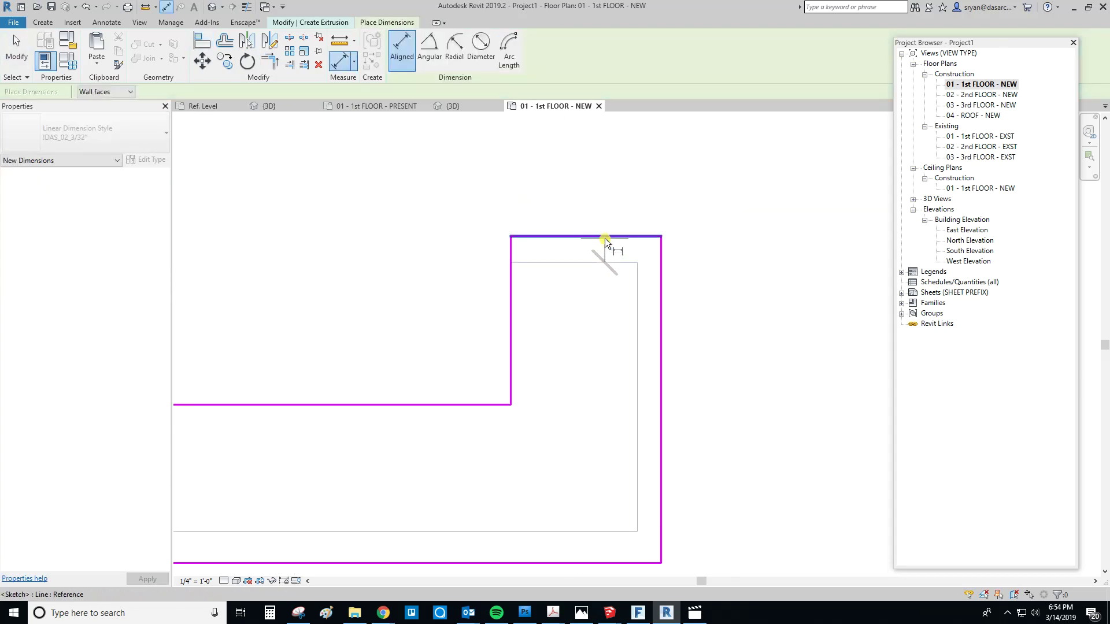
left_click(611, 236)
left_click(720, 249)
key("Escape")
key("Escape")
Step: Set the countertop's overhang at the upper end of the return to 6"
left_click(592, 236)
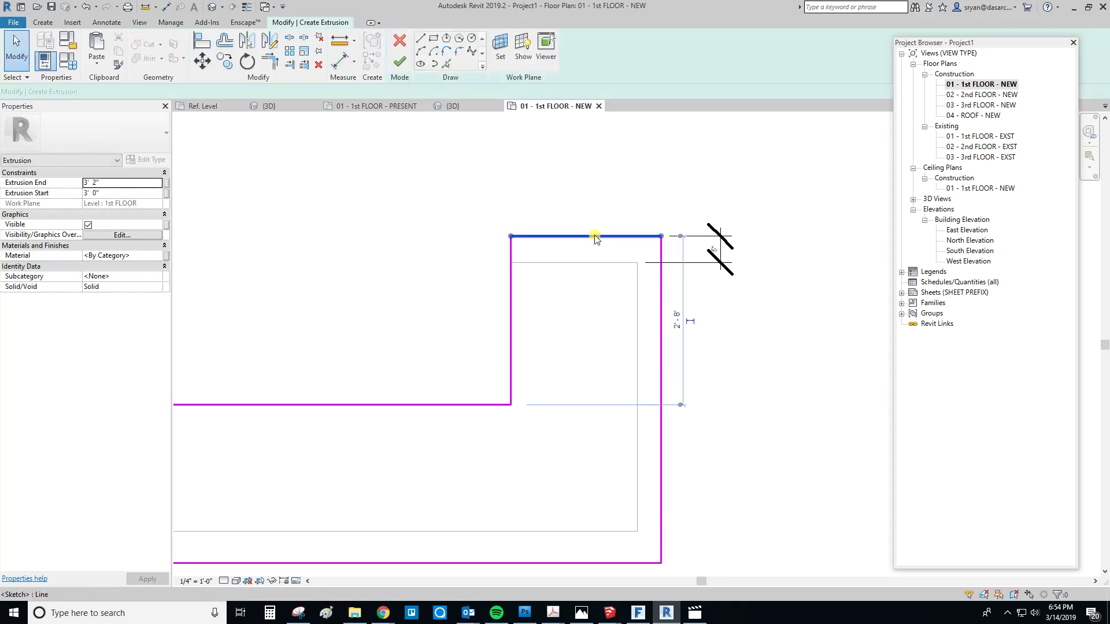
left_click(714, 252)
type("6")
key("Return")
key("Escape")
Step: Dimension the overhang between the desk base's right edge and the countertop sketch's right edge
middle_click_drag(683, 461, 697, 384)
key("d")
key("i")
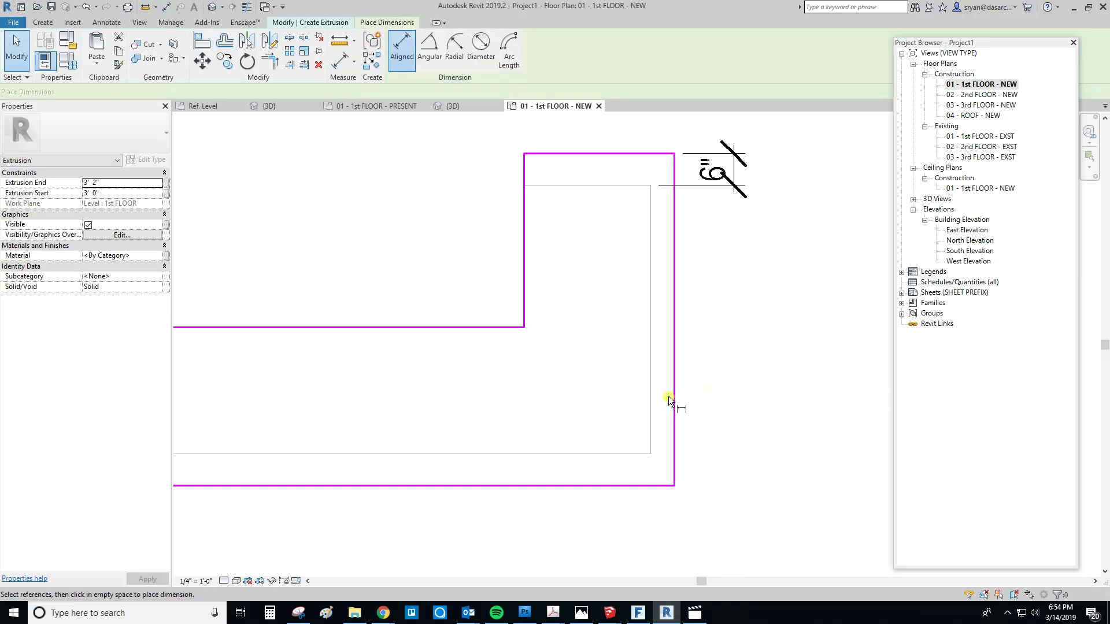
left_click(660, 397)
left_click(675, 397)
left_click(675, 410)
key("Escape")
key("Escape")
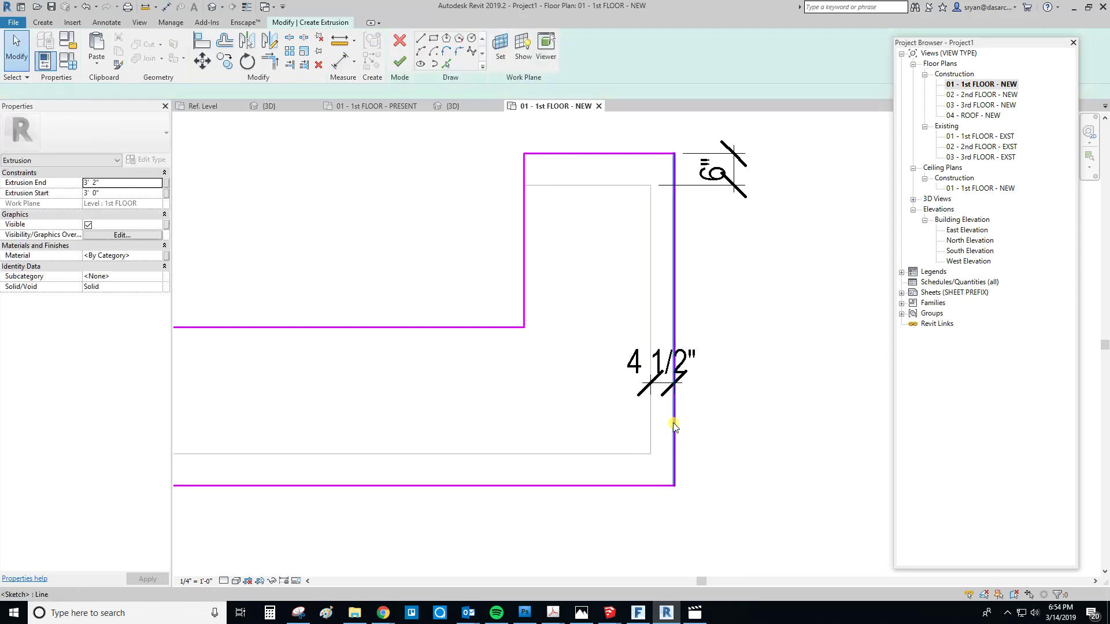
Step: Set the countertop's right-side overhang to 6"
left_click(667, 379)
left_click(666, 379)
type("6")
key("Return")
left_click(743, 399)
scroll(667, 376, "down", 2)
middle_click_drag(667, 376, 739, 378)
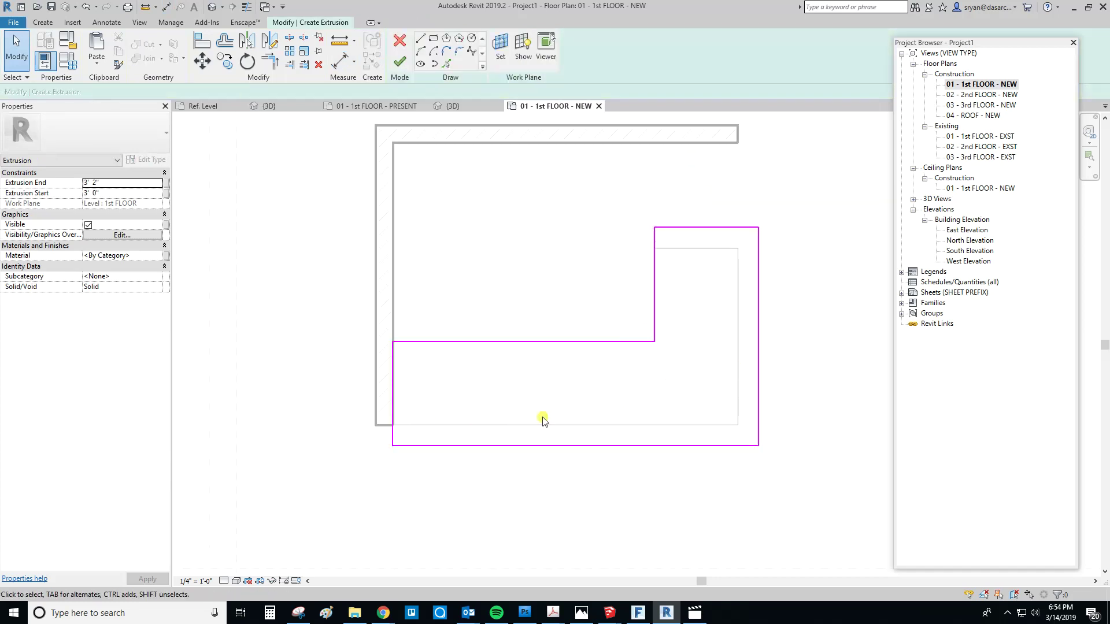
Step: Finish the sketch of the L-shaped countertop extrusion
middle_click_drag(471, 409, 463, 408)
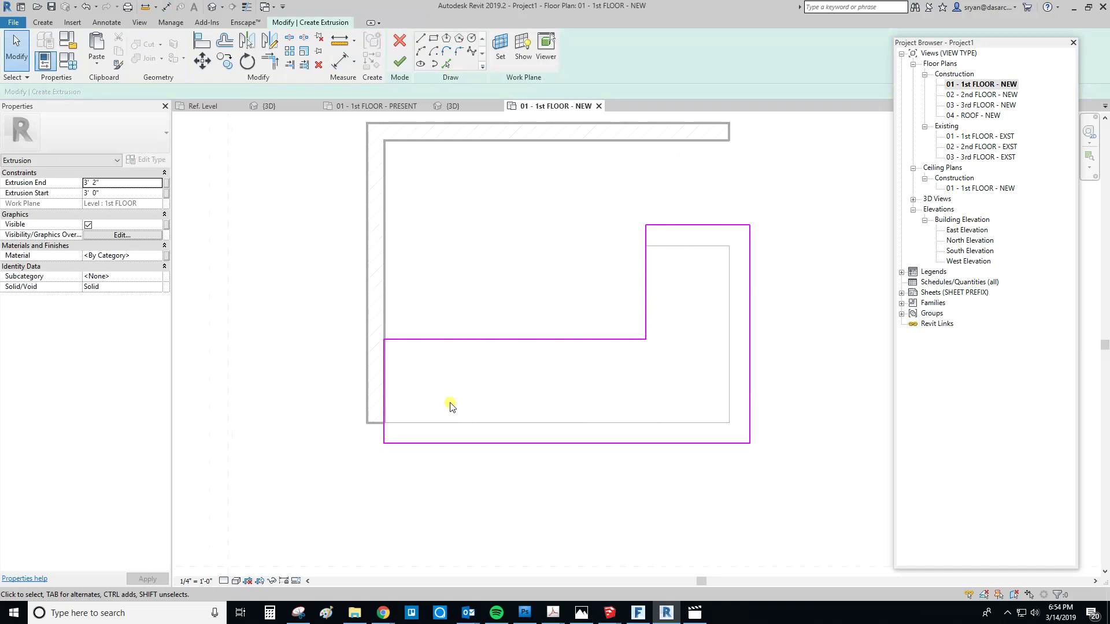
left_click(399, 61)
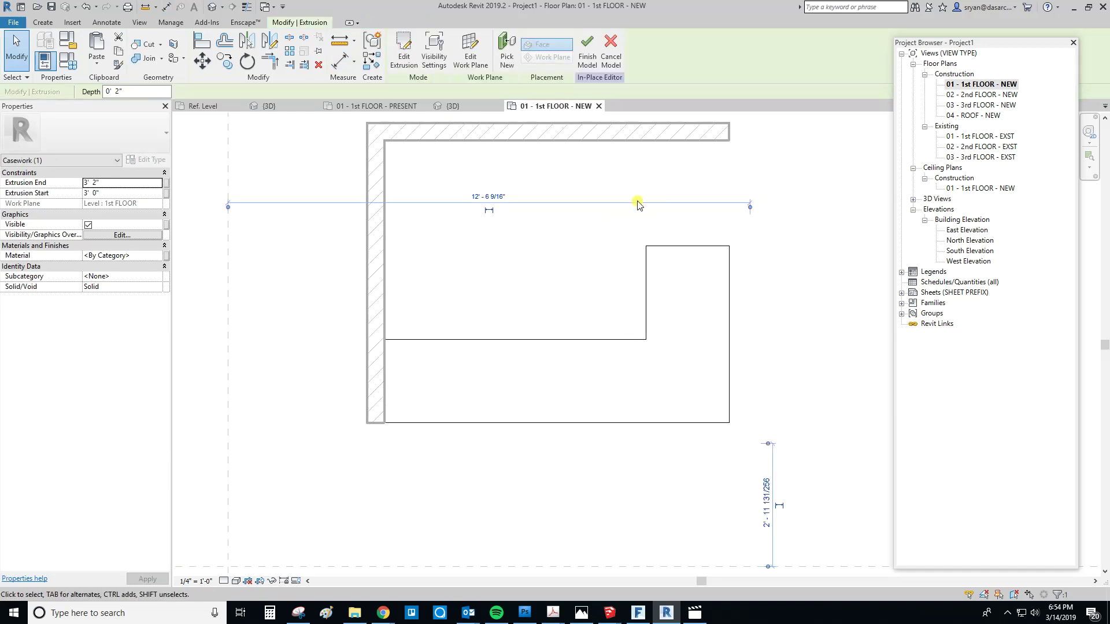
Step: Raise the floor plan's view range by setting the Top offset to 5' 0"
key("v")
key("r")
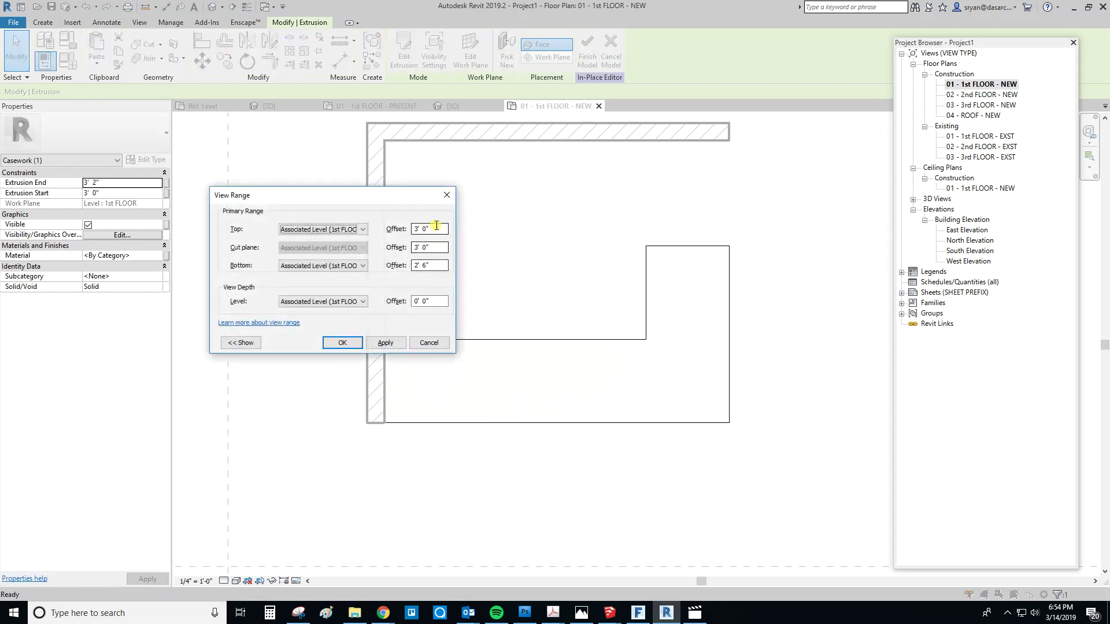
left_click_drag(381, 192, 517, 144)
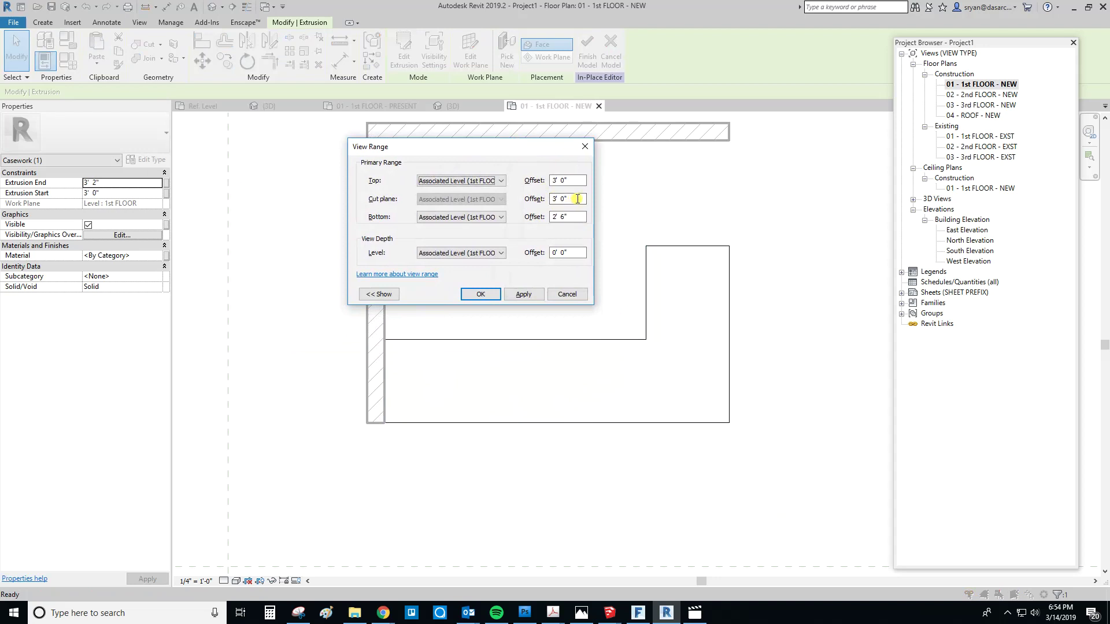
left_click(576, 180)
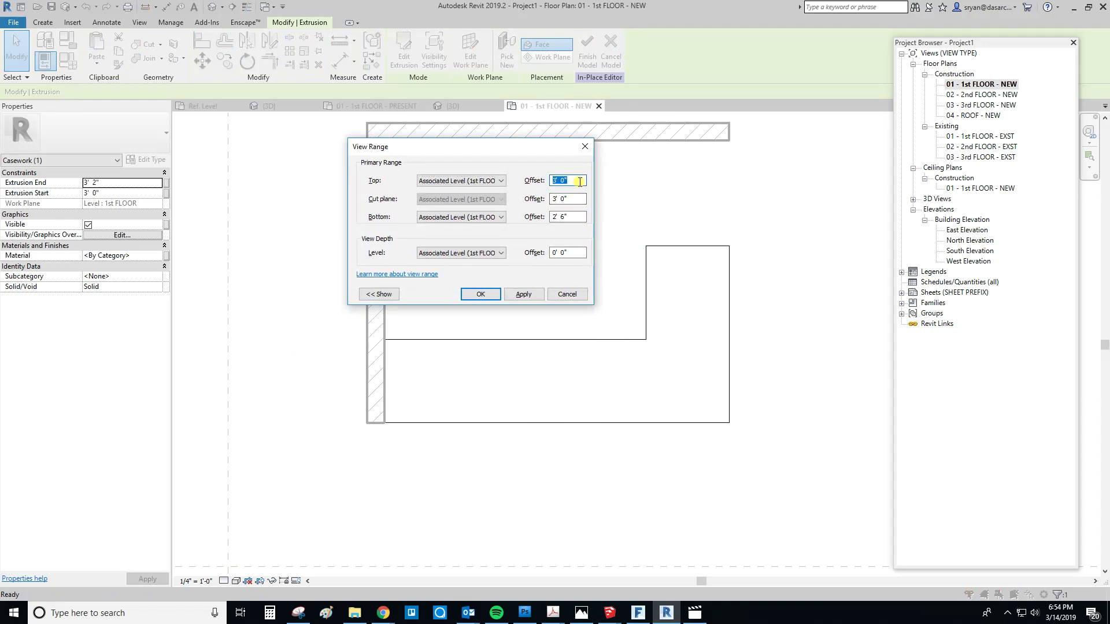
left_click(523, 294)
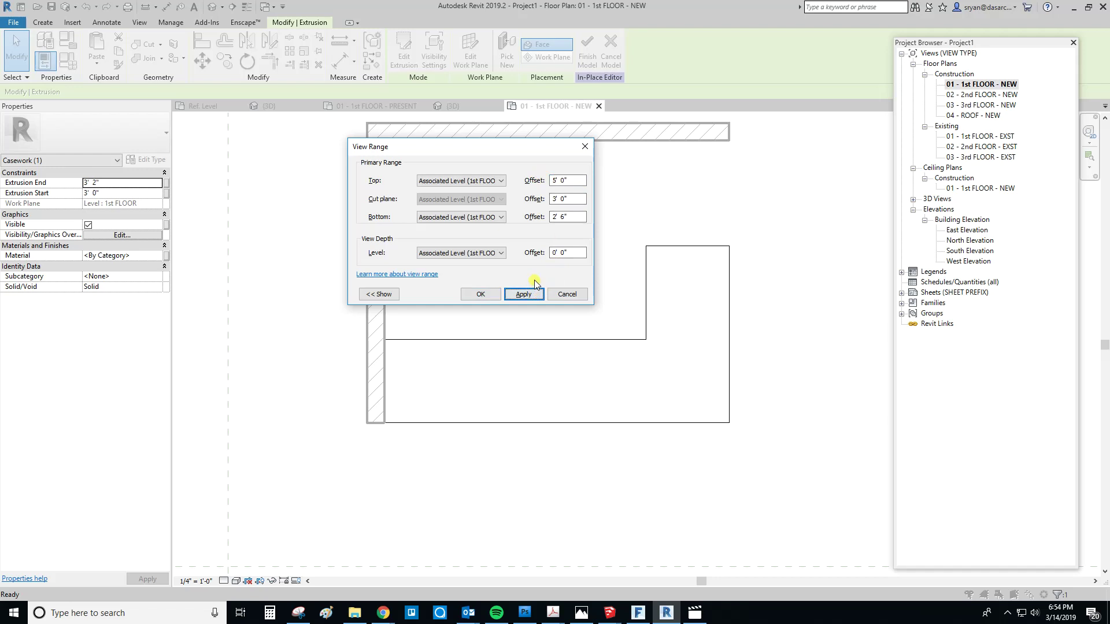
left_click(479, 295)
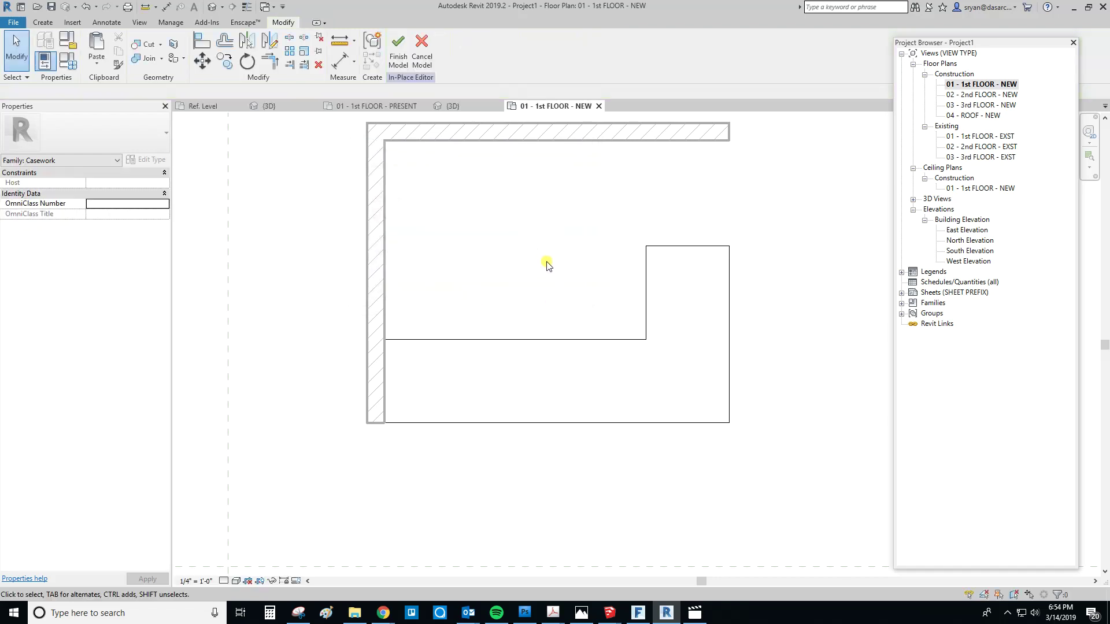
middle_click_drag(546, 289, 525, 315)
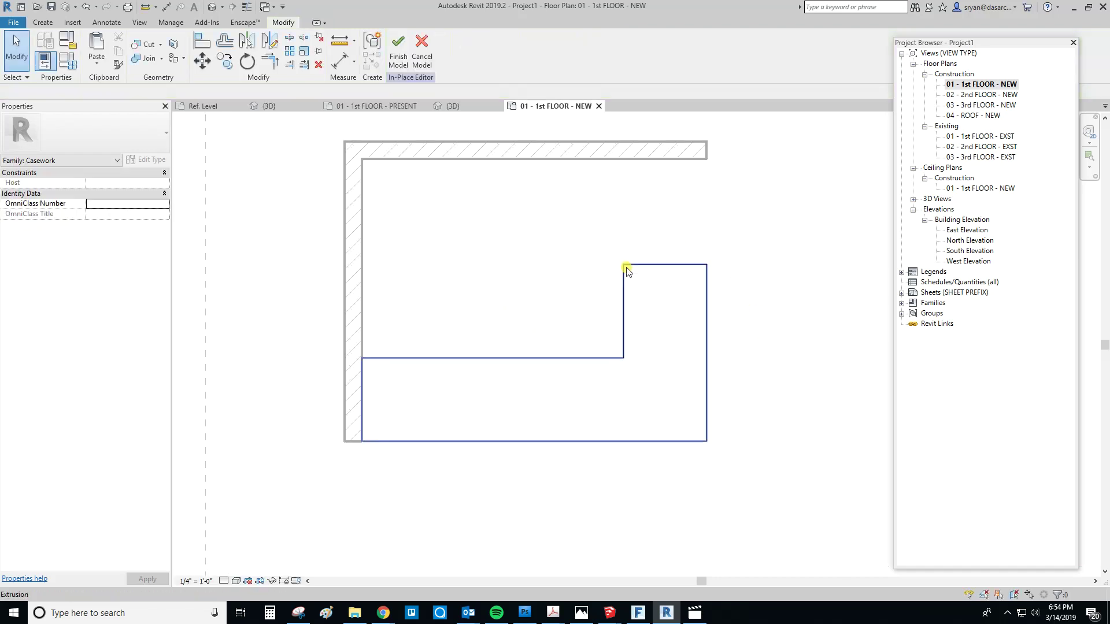
middle_click_drag(626, 379, 649, 381)
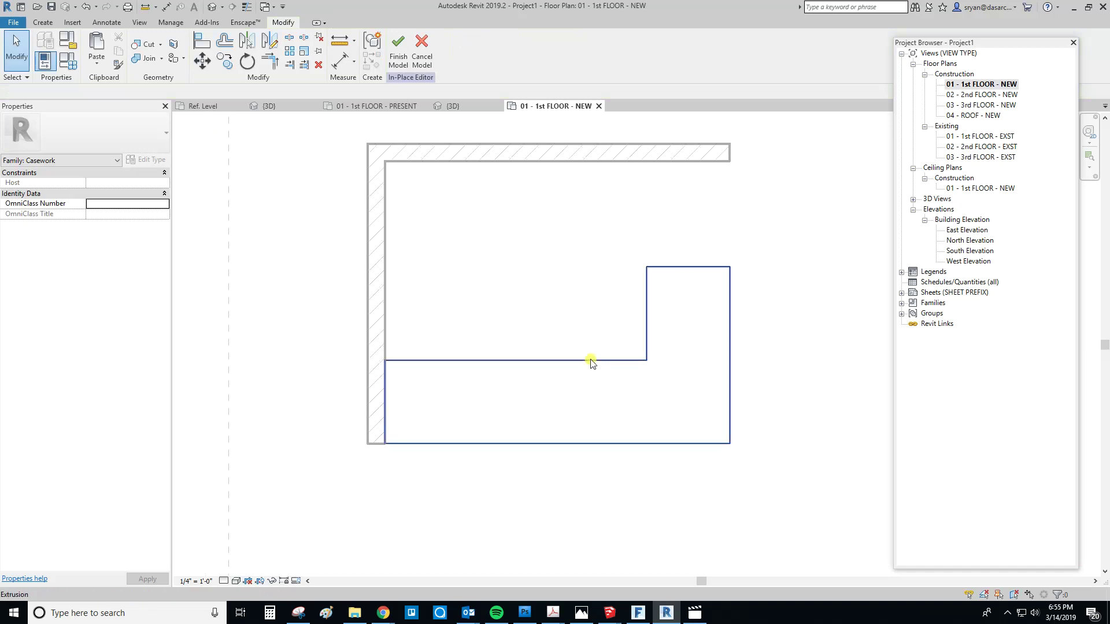
Step: Finish the in-place casework model and show the desk close up in the default 3D view
left_click(398, 49)
middle_click_drag(521, 310, 533, 315)
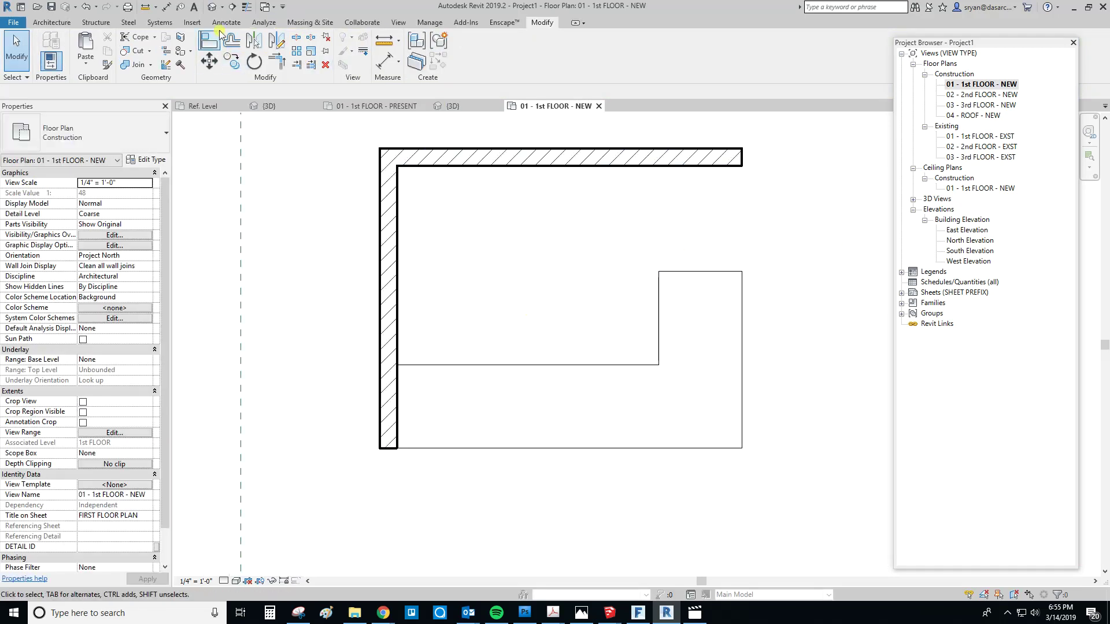
left_click(213, 6)
scroll(612, 405, "up", 5)
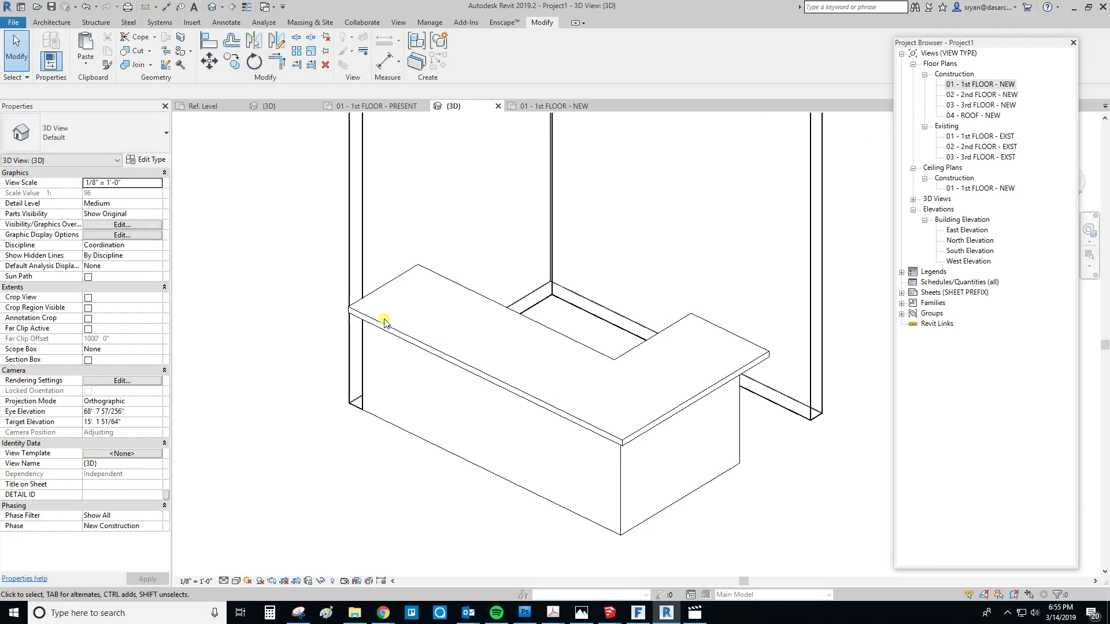
Step: Reopen the in-place desk to examine its base and countertop as separate extrusions, and finish the model
left_click(486, 379)
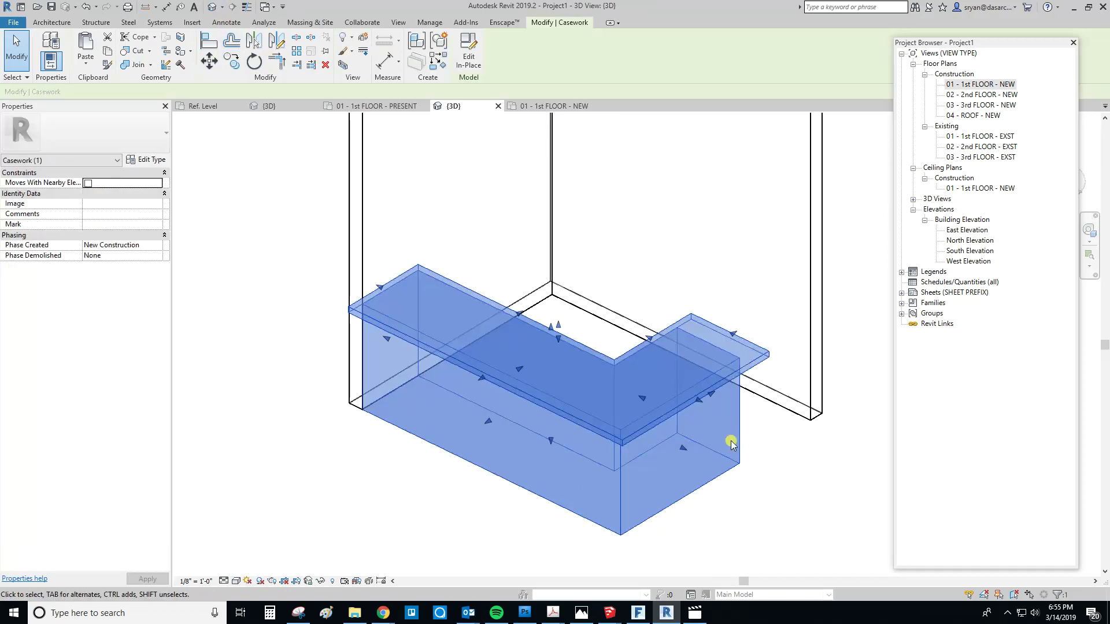
left_click(469, 53)
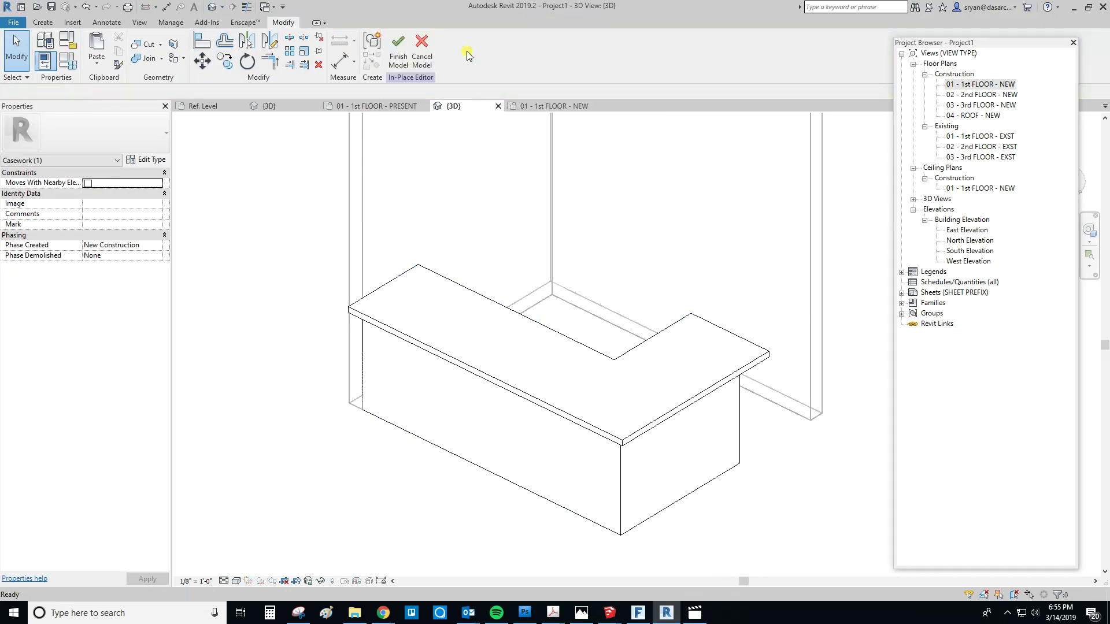
left_click(363, 320)
left_click(619, 471)
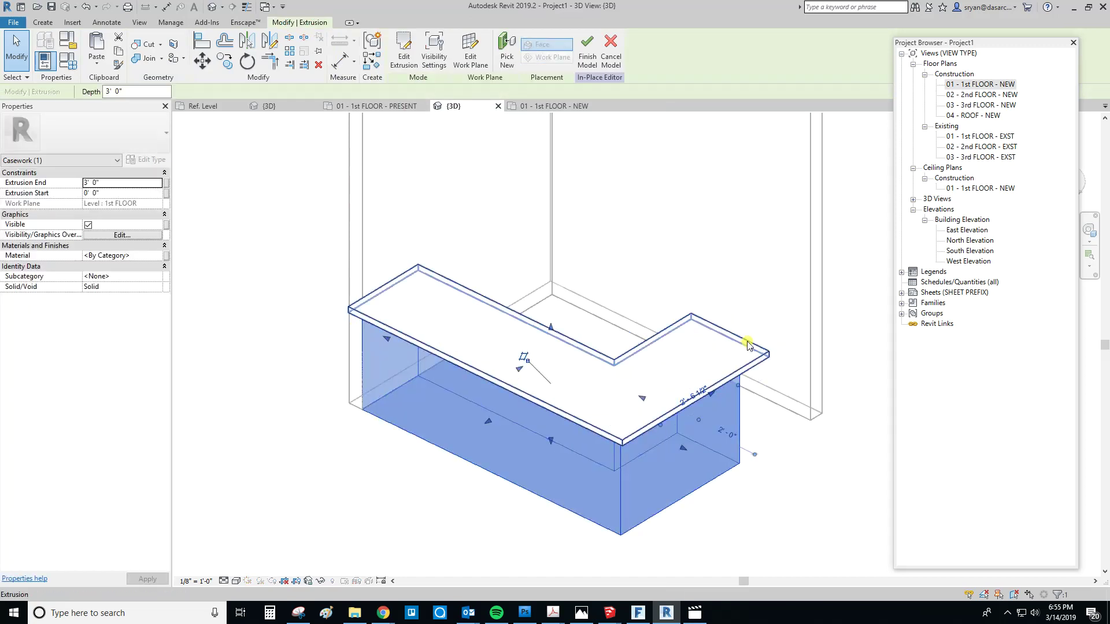
left_click(751, 343)
left_click(758, 443)
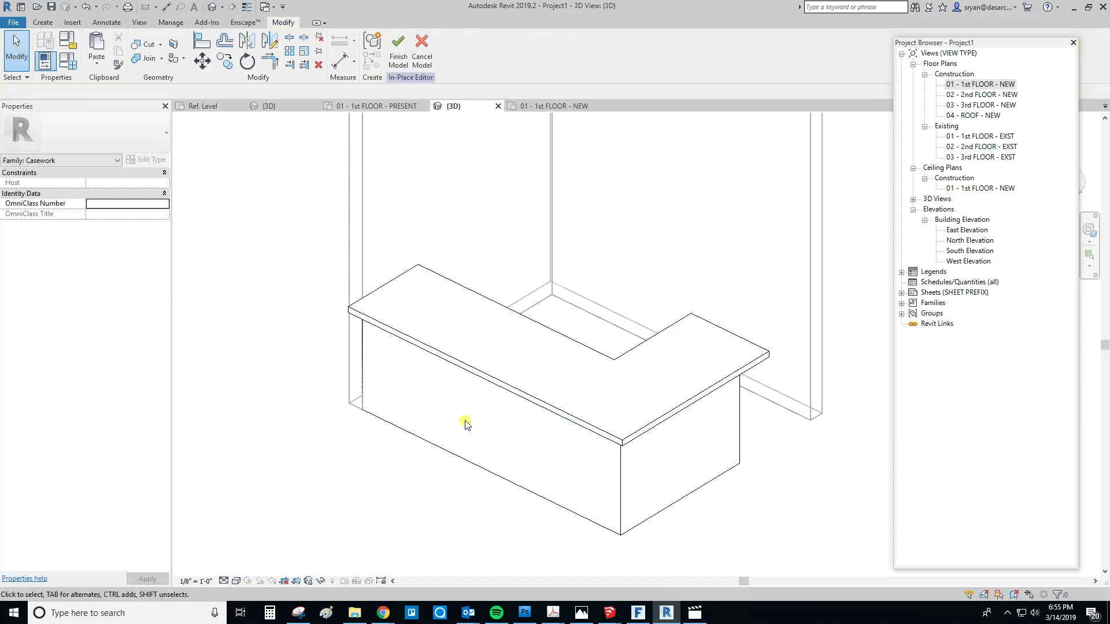
left_click(399, 61)
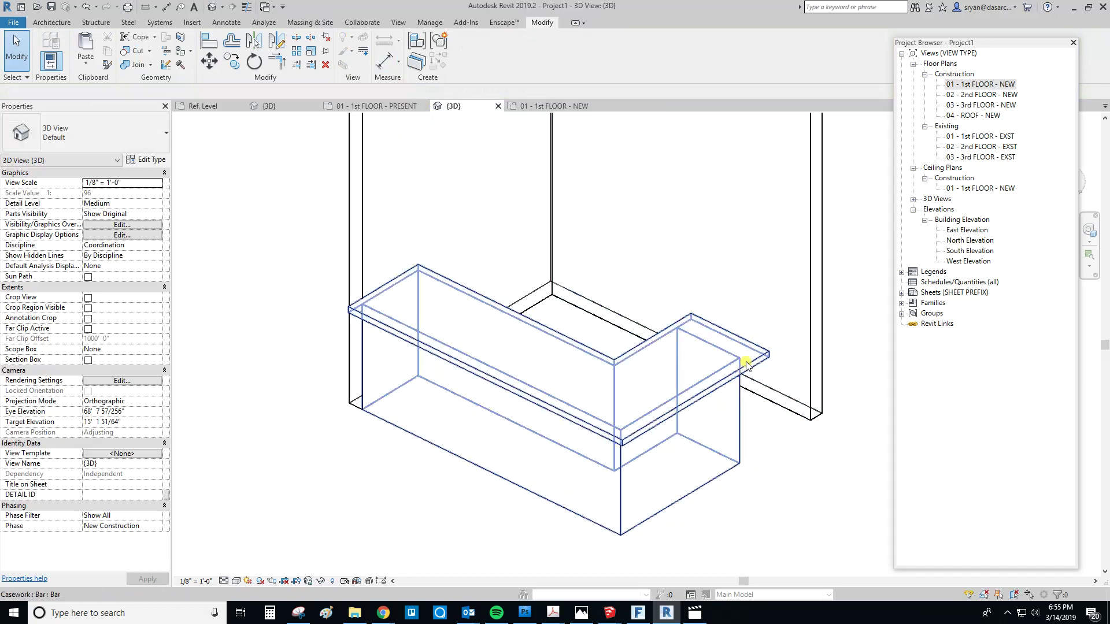
middle_click_drag(518, 397, 546, 398)
scroll(588, 427, "down", 1)
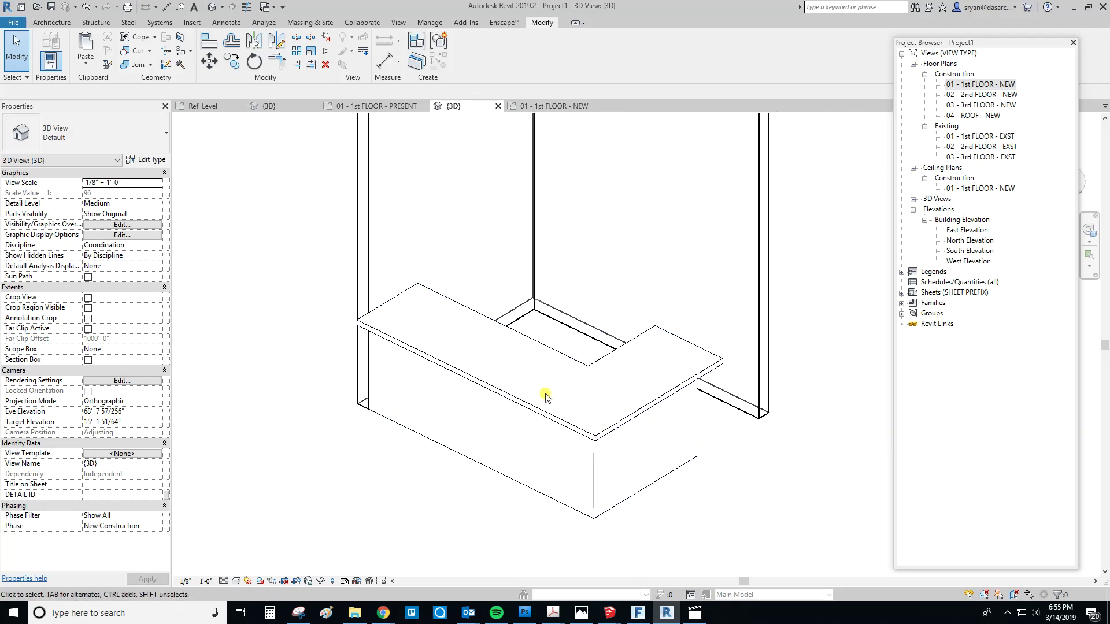
scroll(618, 414, "down", 1)
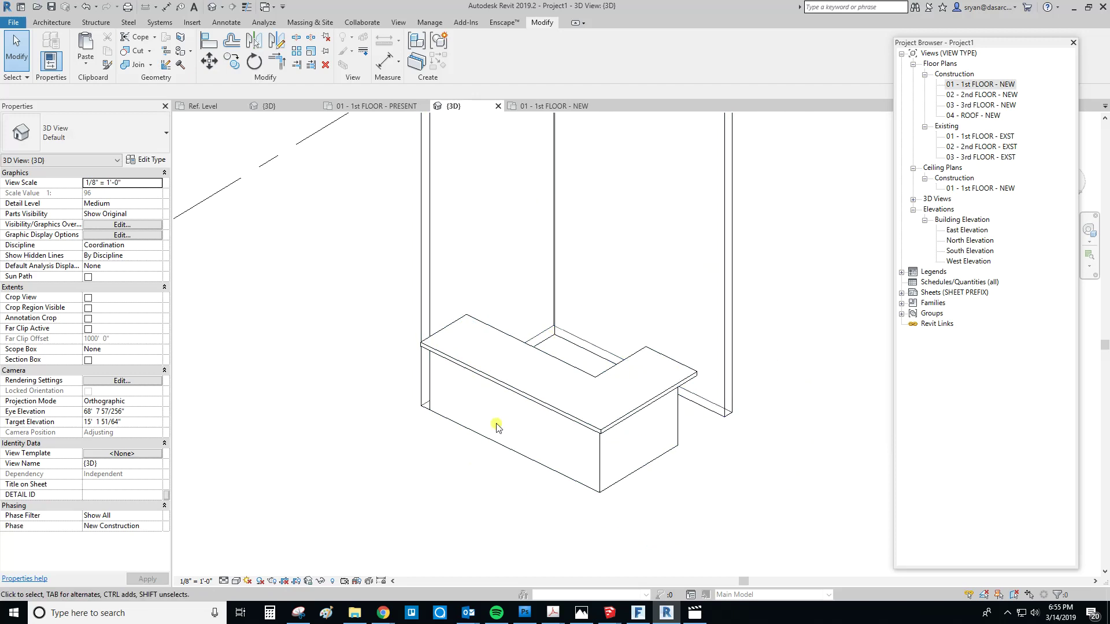
middle_click_drag(427, 446, 408, 464)
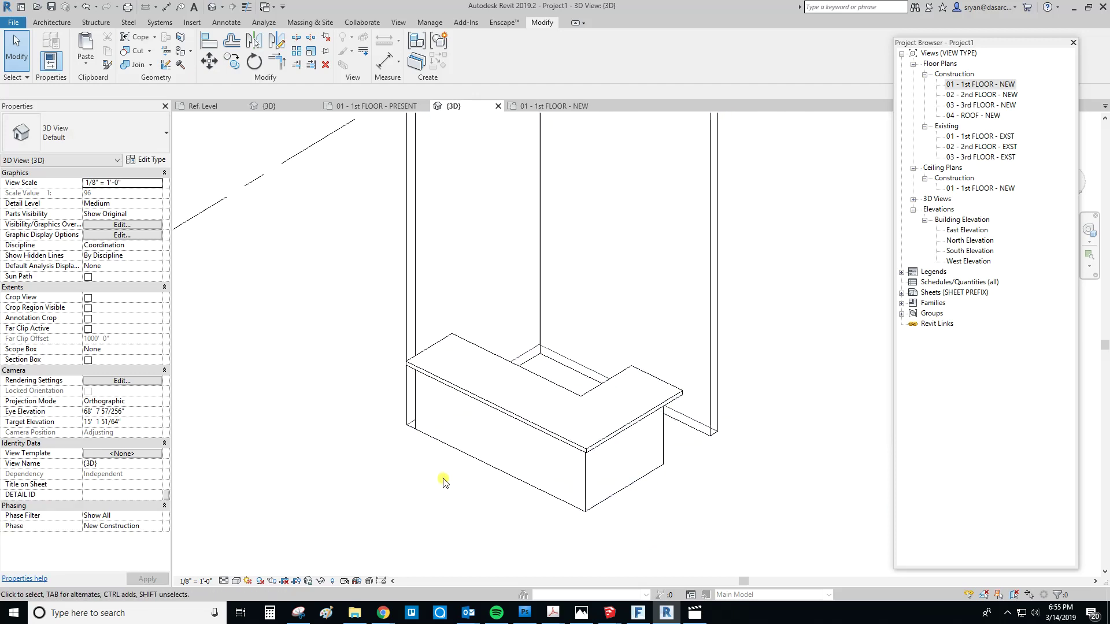
Step: Create a new family from the Casework.rft template
left_click(14, 23)
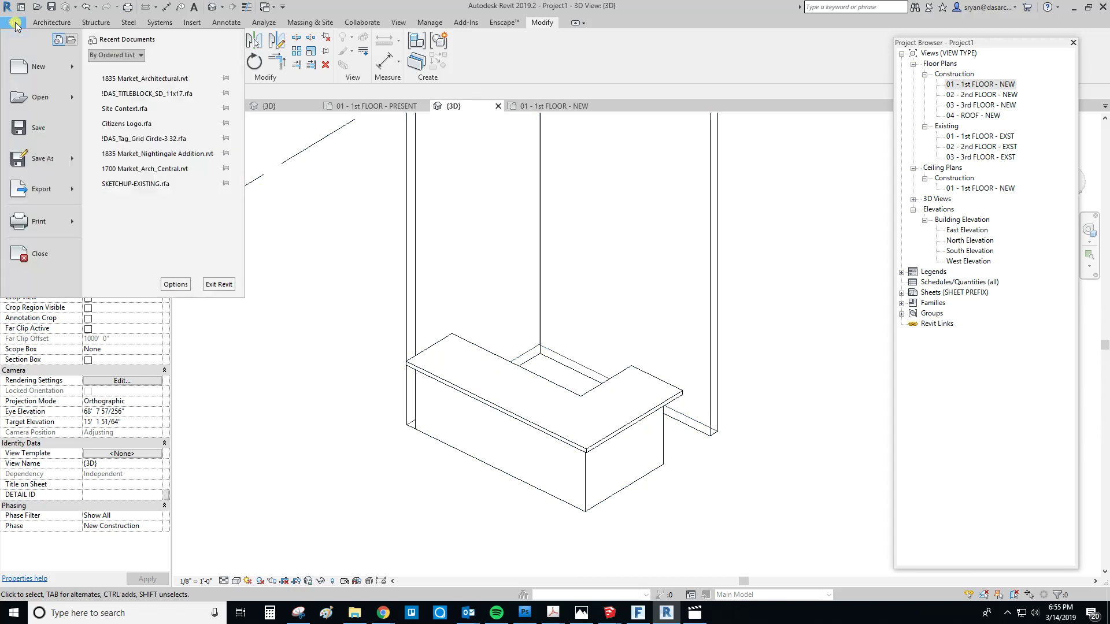
mouse_move(42, 72)
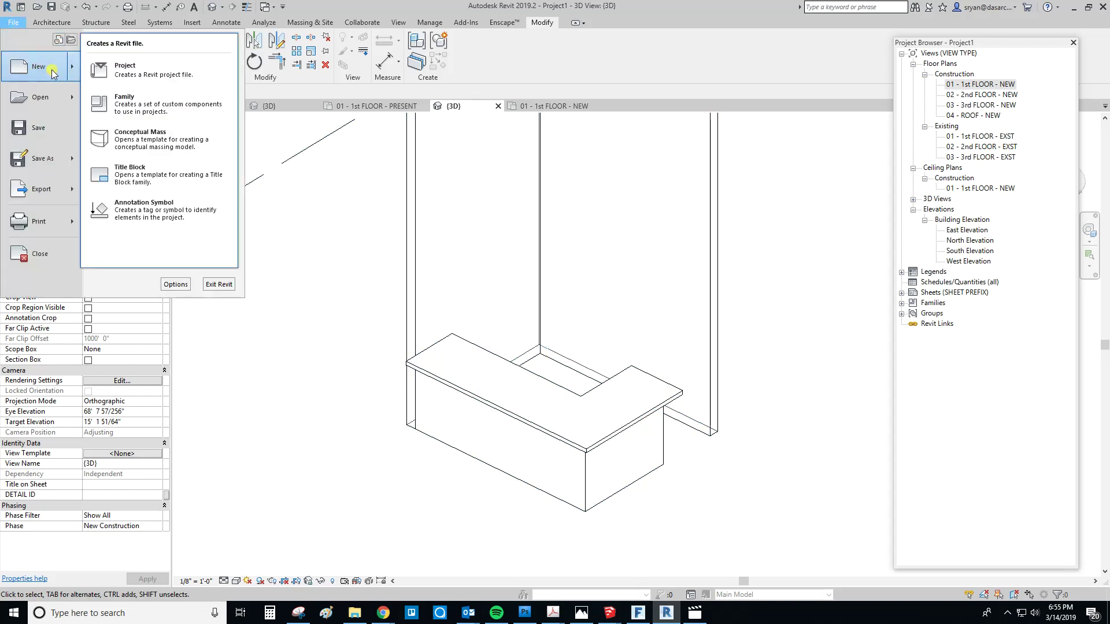
left_click(127, 103)
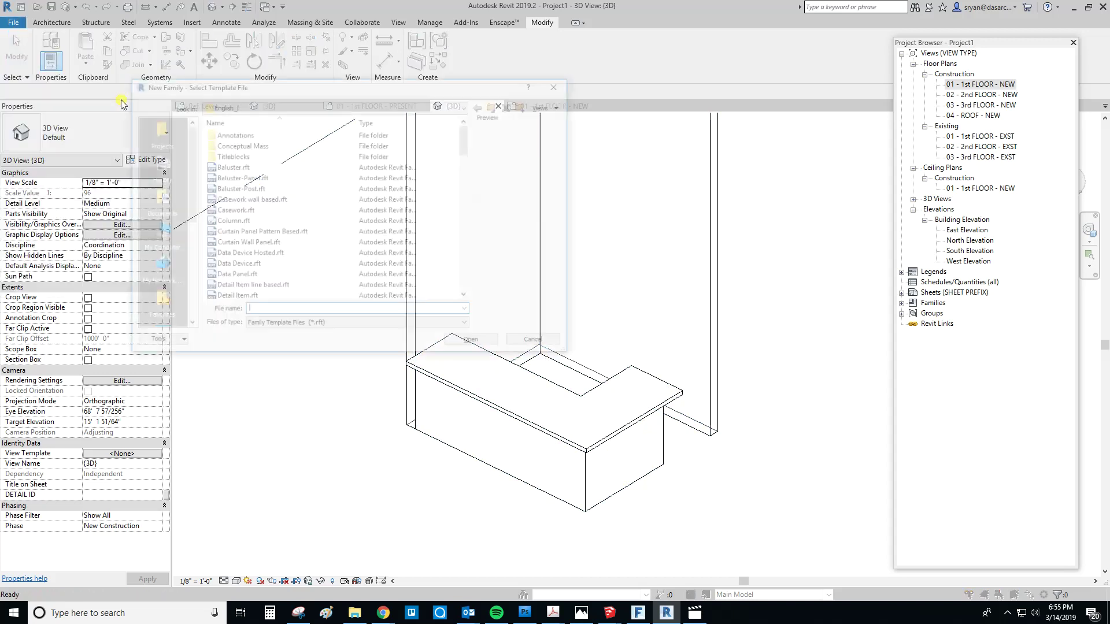
left_click_drag(264, 88, 447, 91)
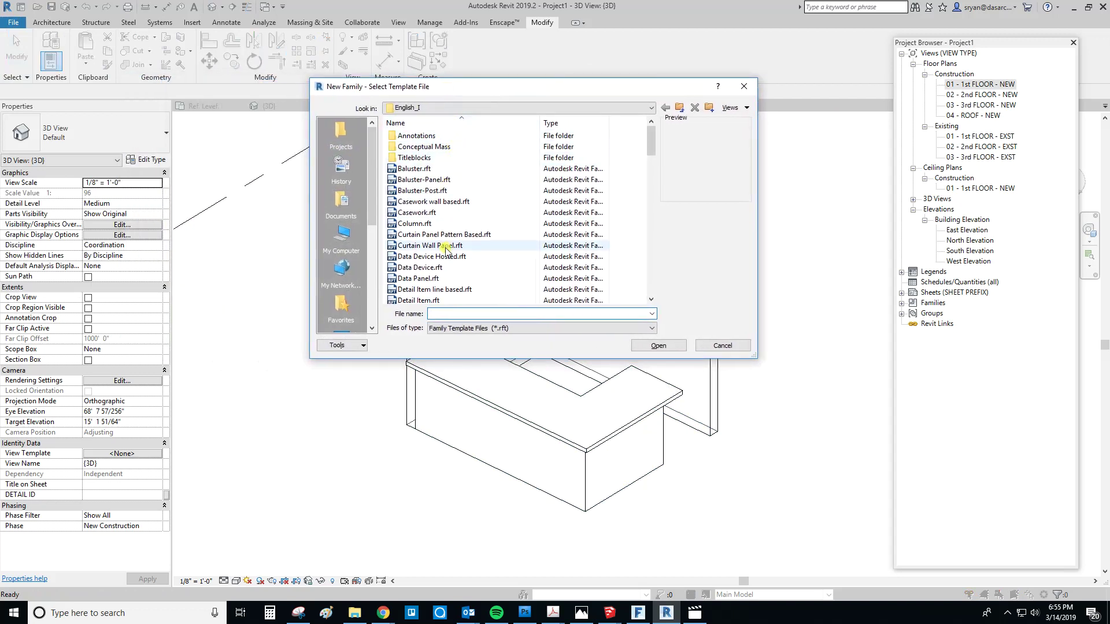
left_click(446, 212)
left_click(662, 345)
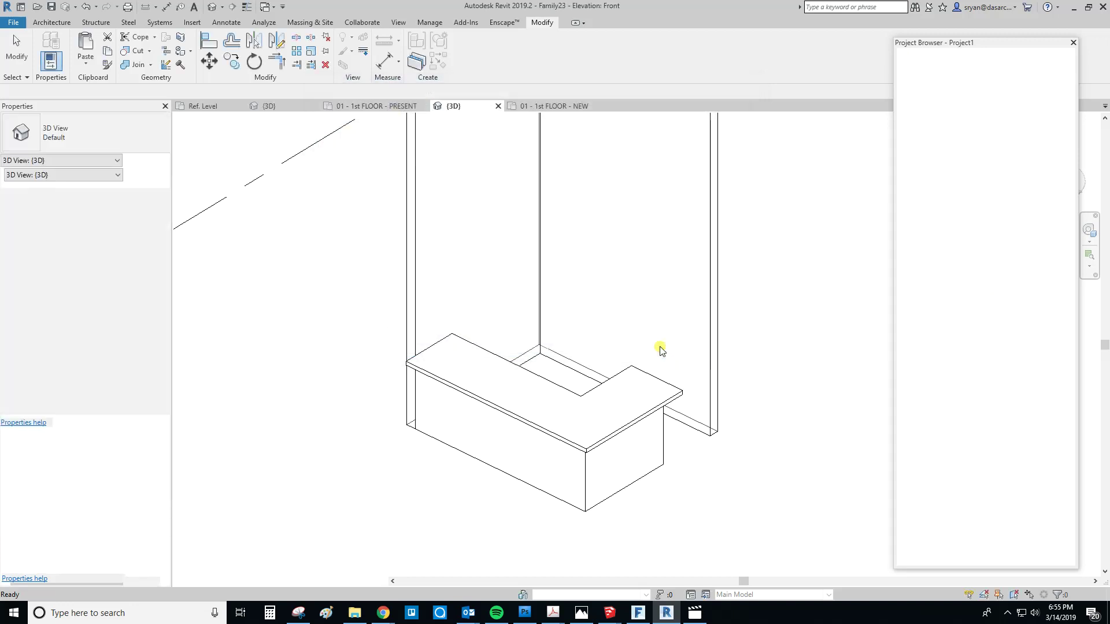
Step: Start an extrusion and sketch a rectangle about 2' 7" by 1' 5" inside the family's width and depth reference planes
middle_click_drag(716, 354, 620, 335)
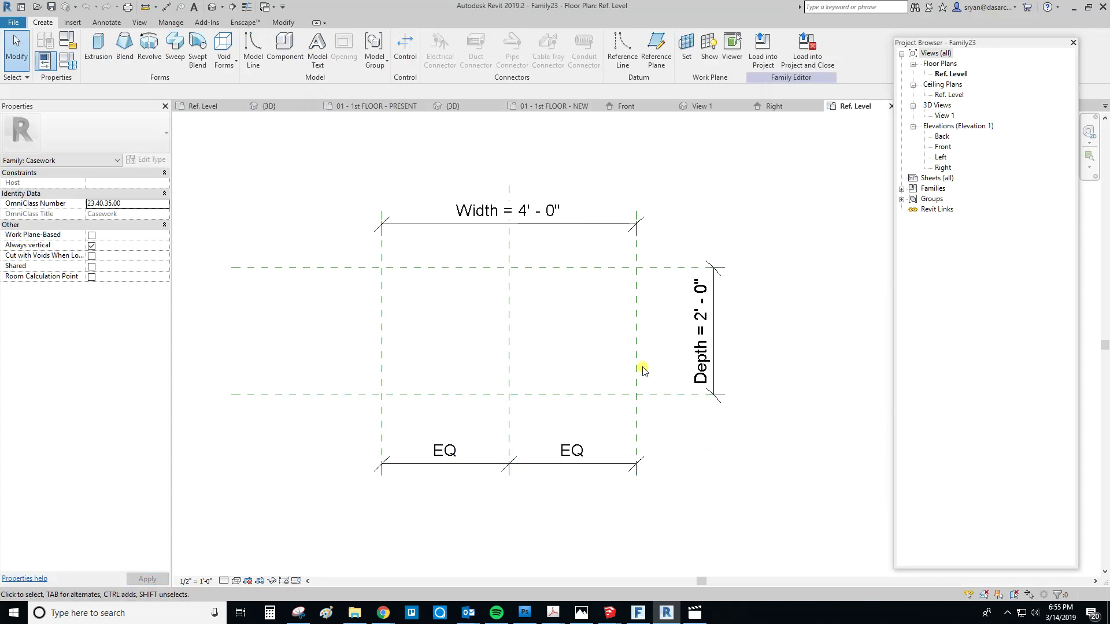
middle_click_drag(586, 362, 605, 365)
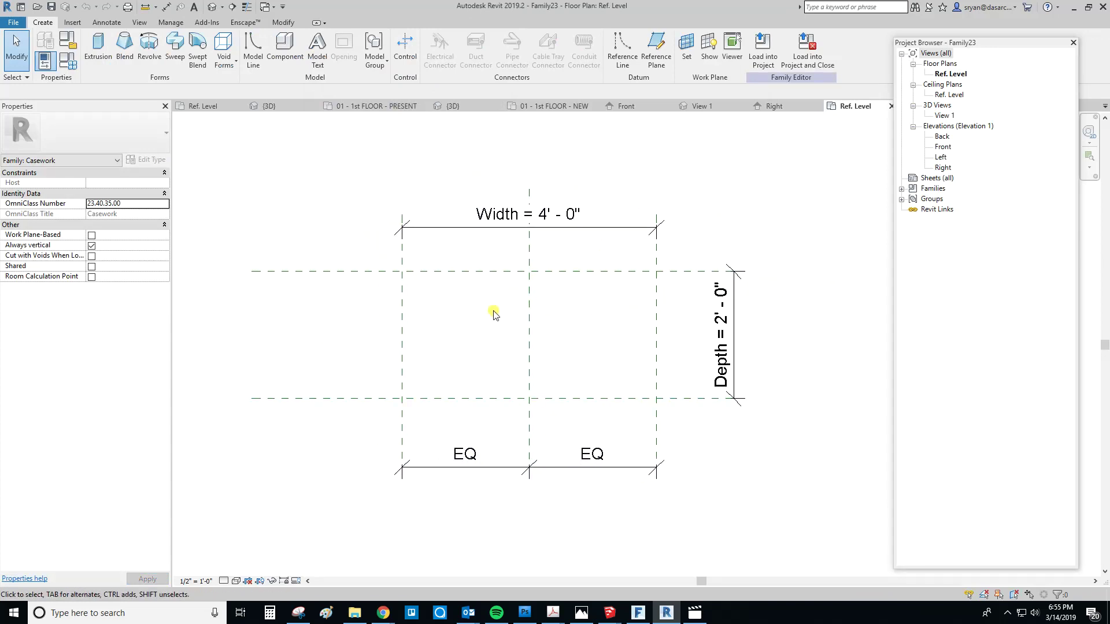
middle_click_drag(521, 337, 512, 332)
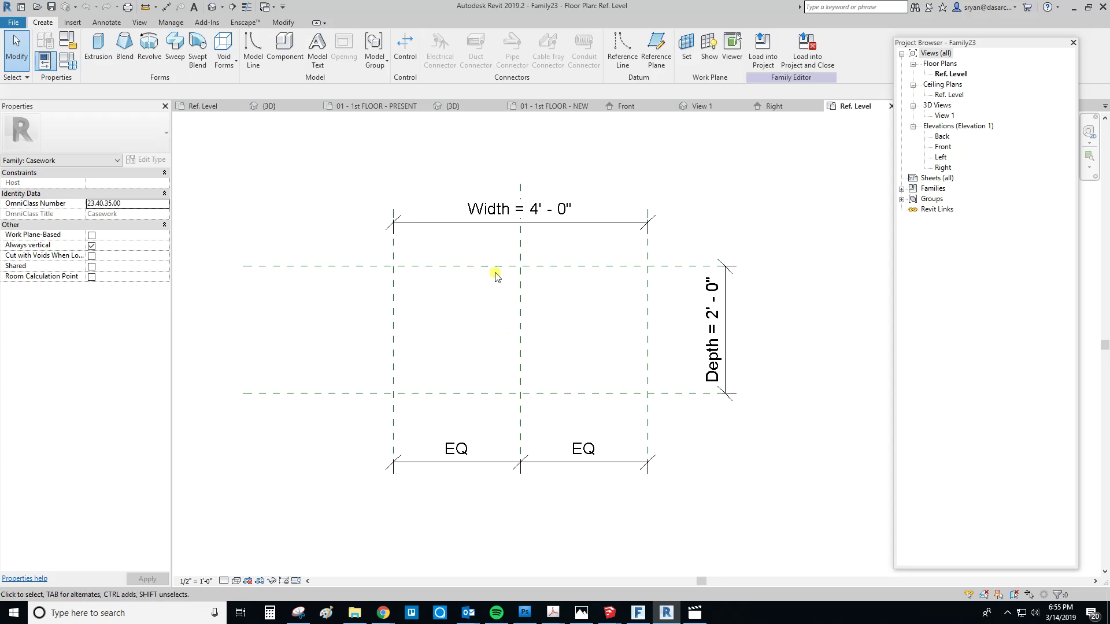
left_click(101, 46)
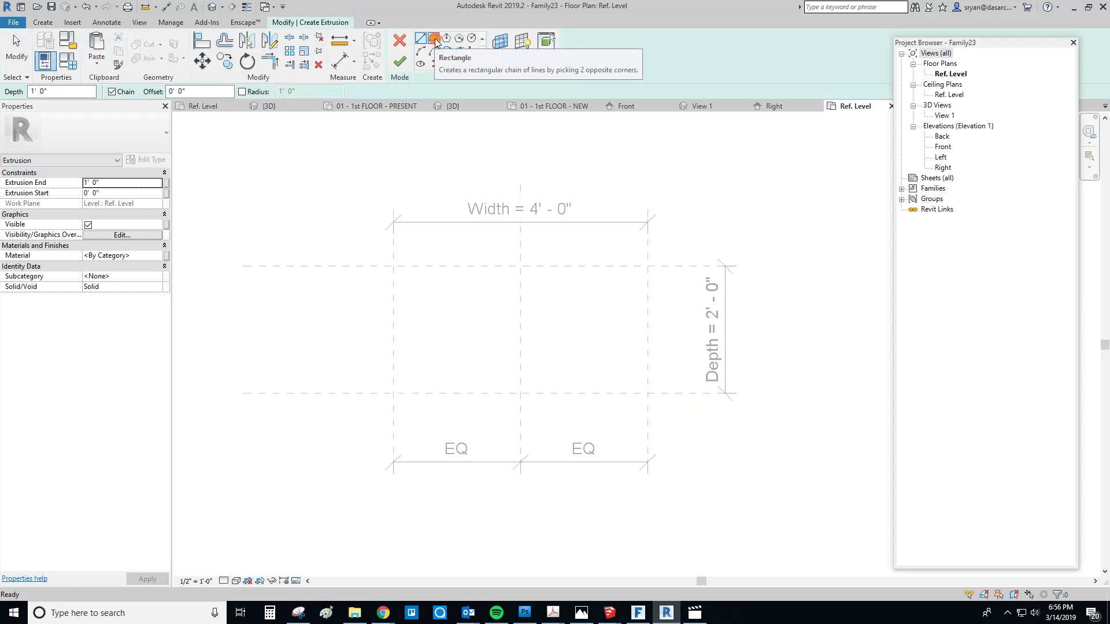
left_click(435, 38)
left_click(447, 372)
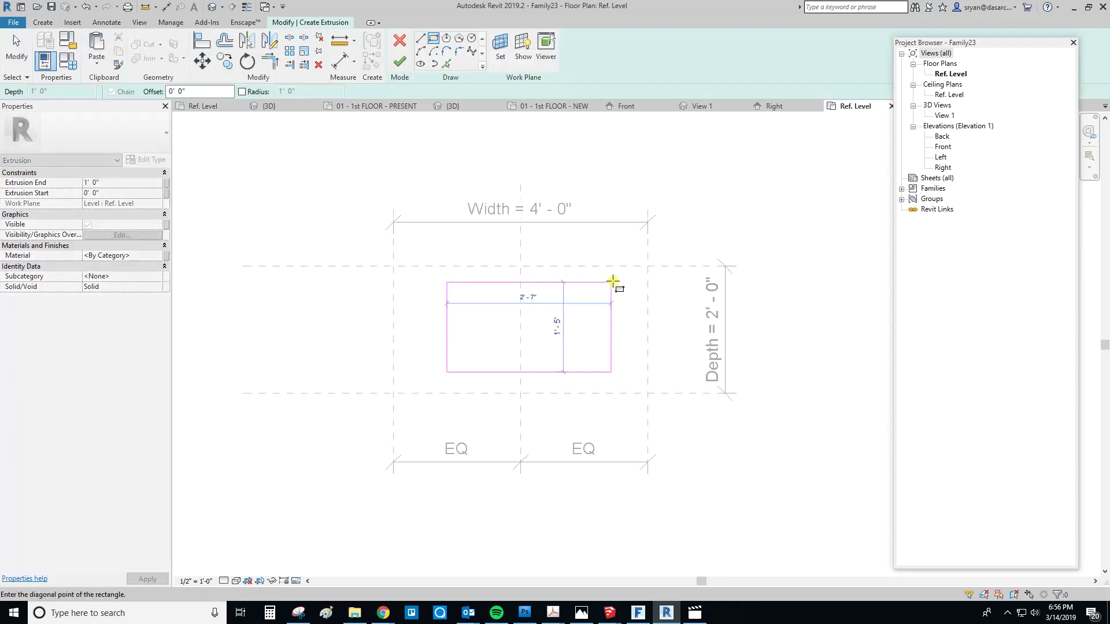
left_click(610, 282)
middle_click_drag(560, 350, 570, 346)
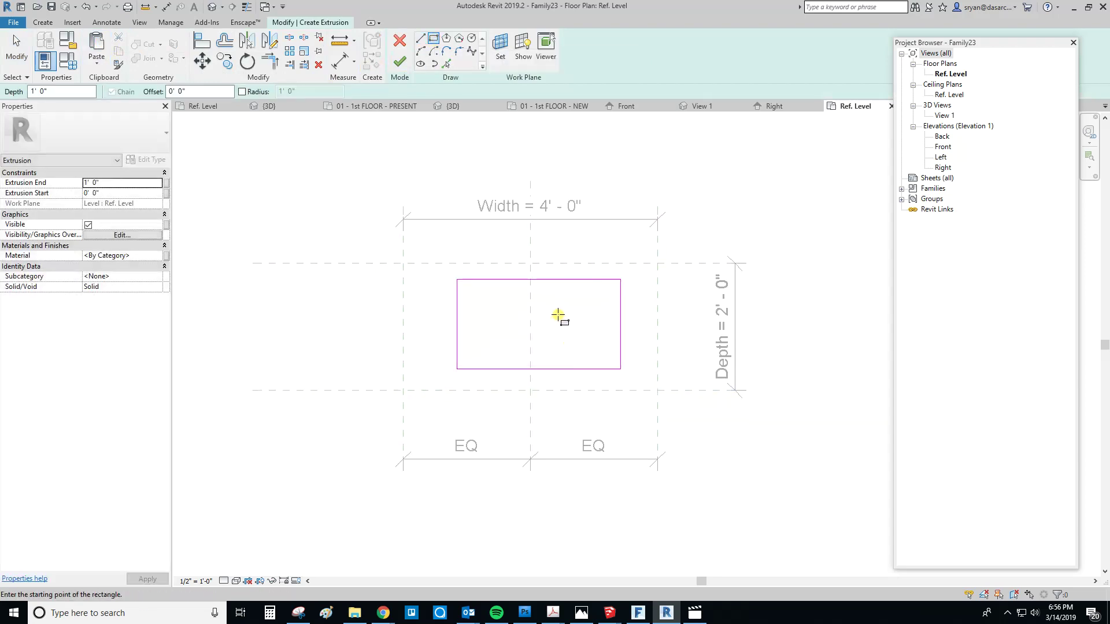
Step: Set the Extrusion End to 3' 0" and finish the rectangular extrusion
left_click(115, 184)
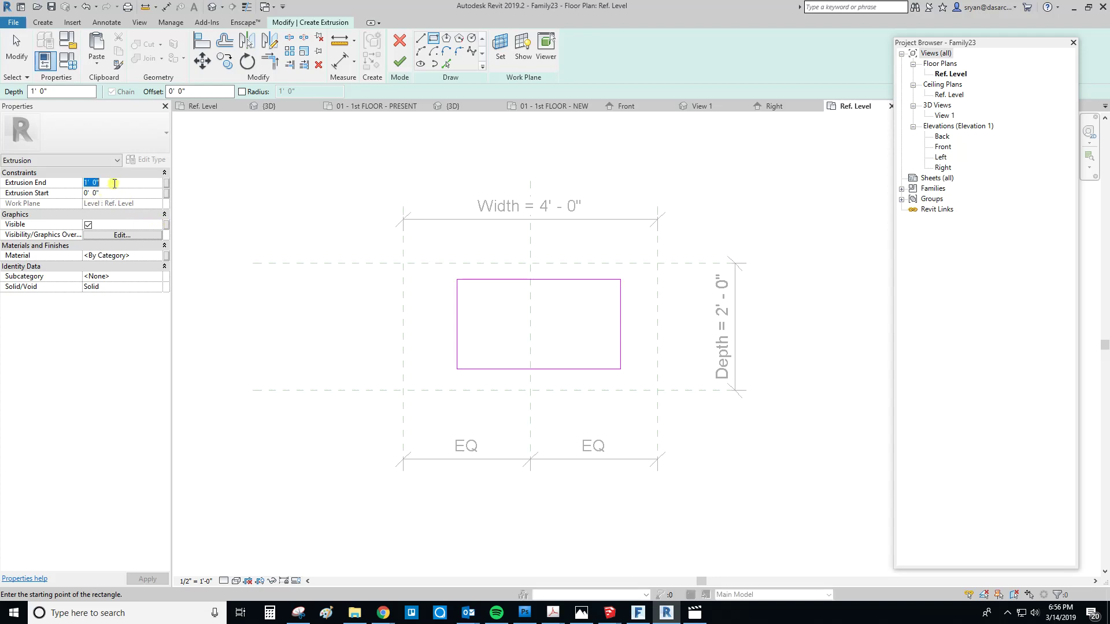
type("3' 0\"")
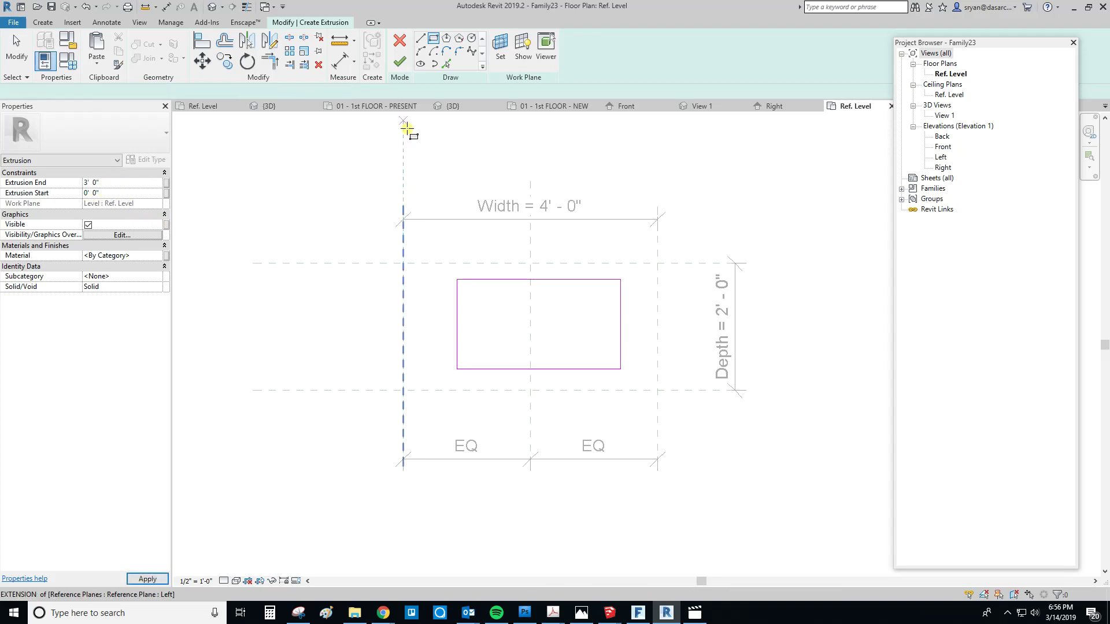
left_click(399, 60)
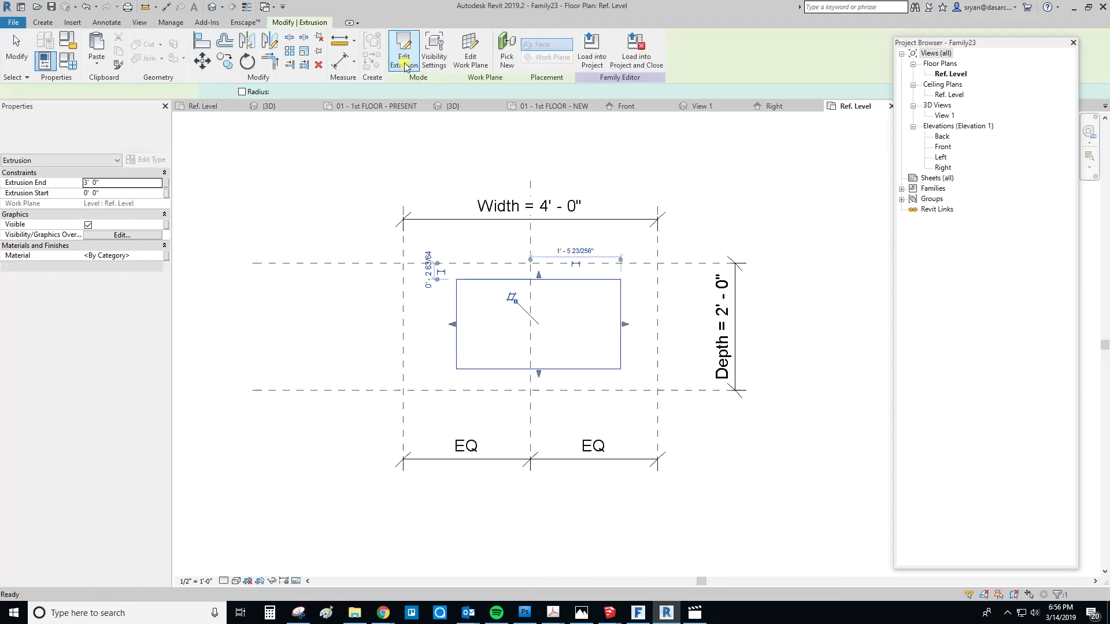
left_click(605, 166)
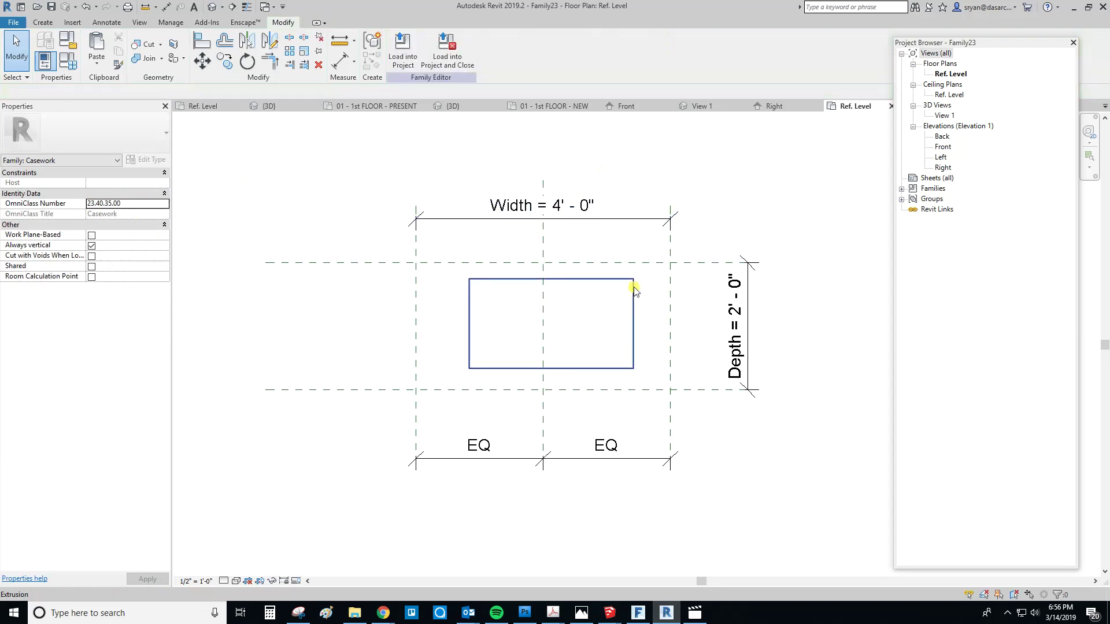
Step: Load the finished casework family into Project1 only, excluding 1835 Market_Architectural.rvt
left_click(634, 312)
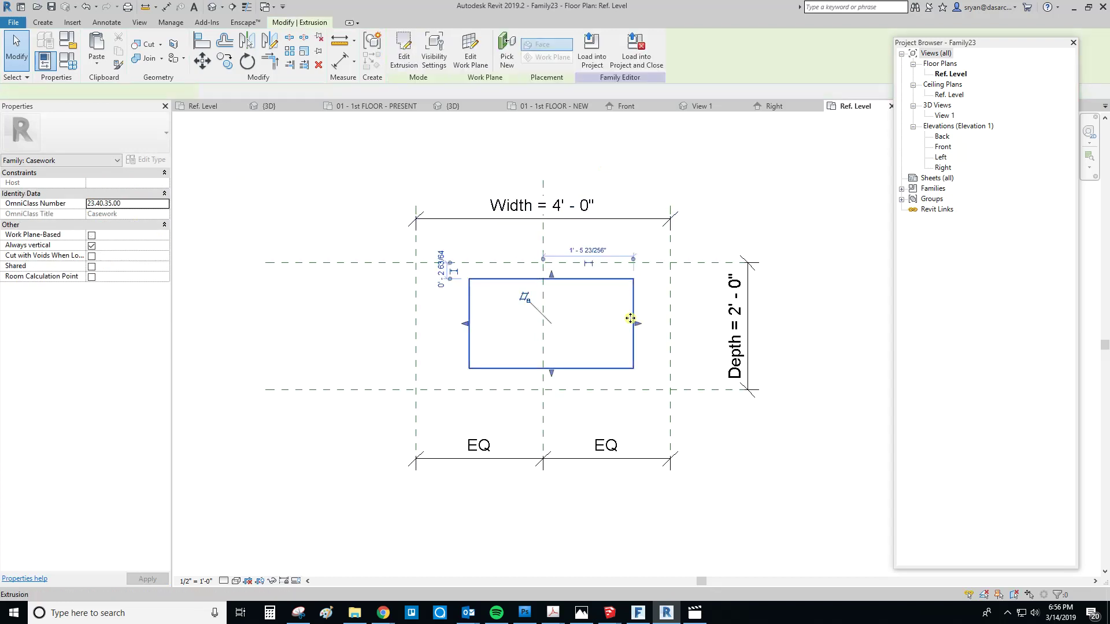
left_click(595, 330)
mouse_move(636, 330)
middle_mouse_down()
mouse_move(619, 335)
mouse_move(639, 328)
middle_mouse_up()
left_click(413, 54)
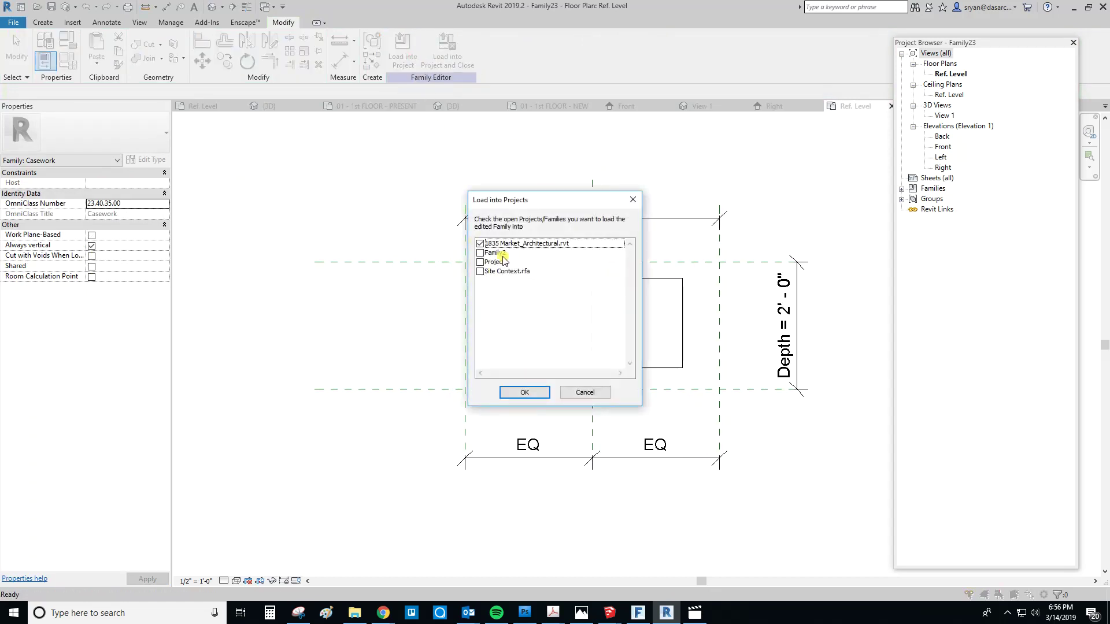
left_click(480, 263)
left_click(481, 244)
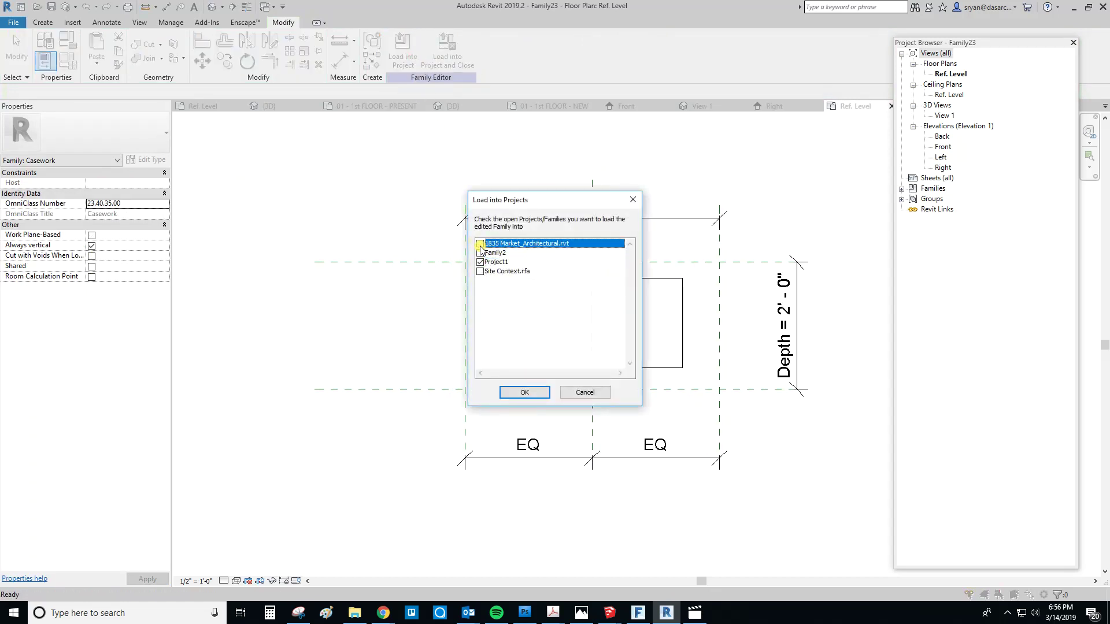
left_click(525, 393)
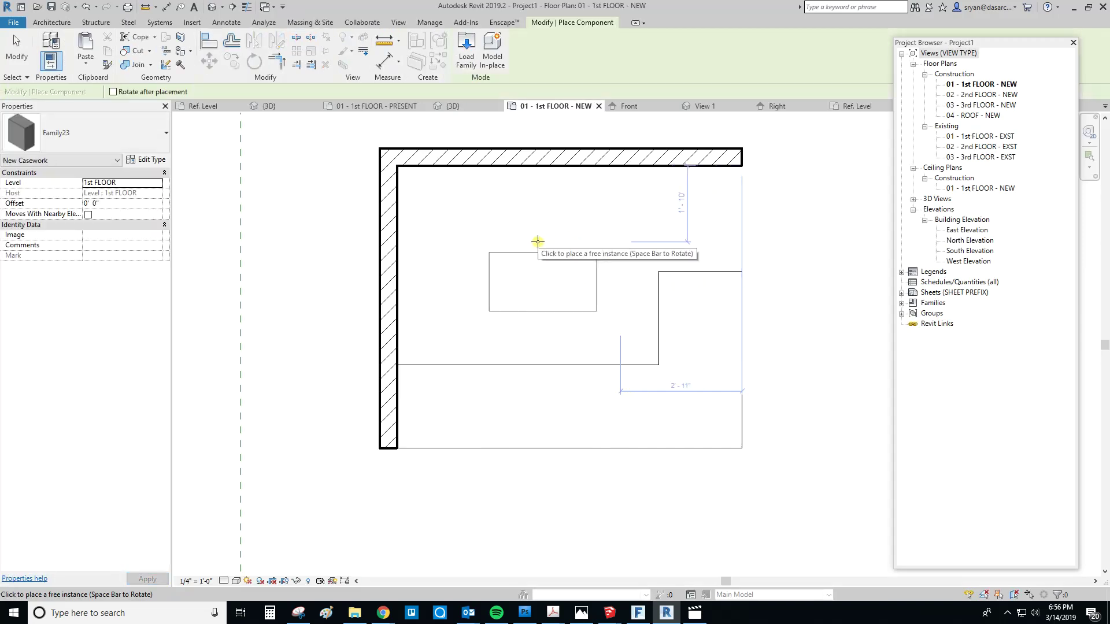
Step: Place one instance of the loaded casework family in open floor space east of the L-shaped desk
middle_click_drag(796, 273, 573, 260)
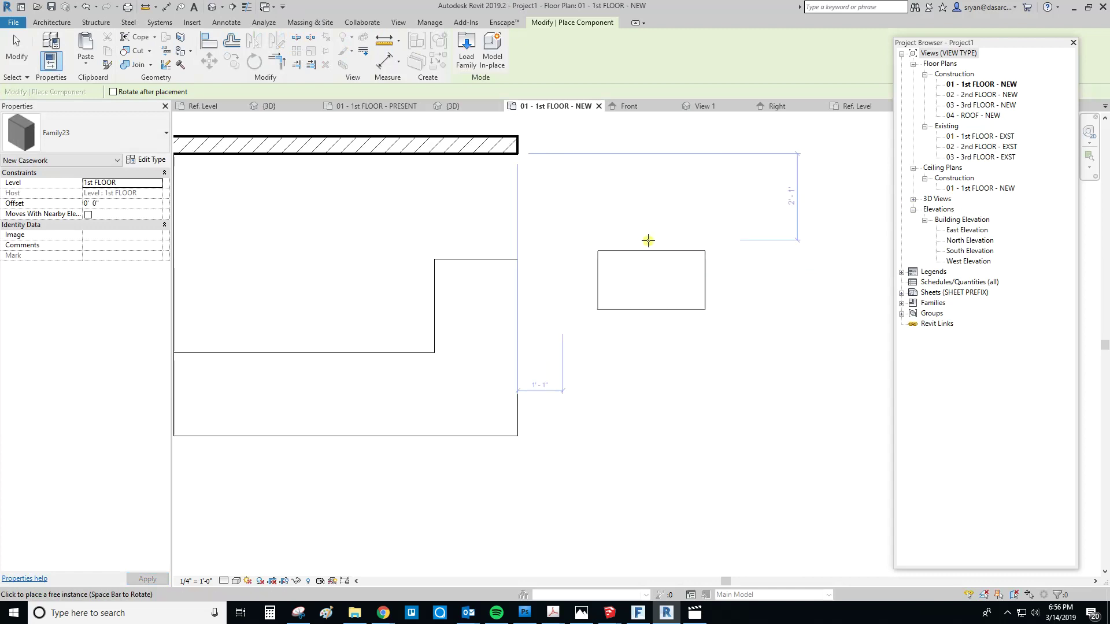
left_click(650, 240)
key("Escape")
scroll(650, 340, "down", 2)
Step: Compare the in-place desk with the placed casework box in 3D, opening the desk's in-place editor and finishing the model without edits
left_click(213, 8)
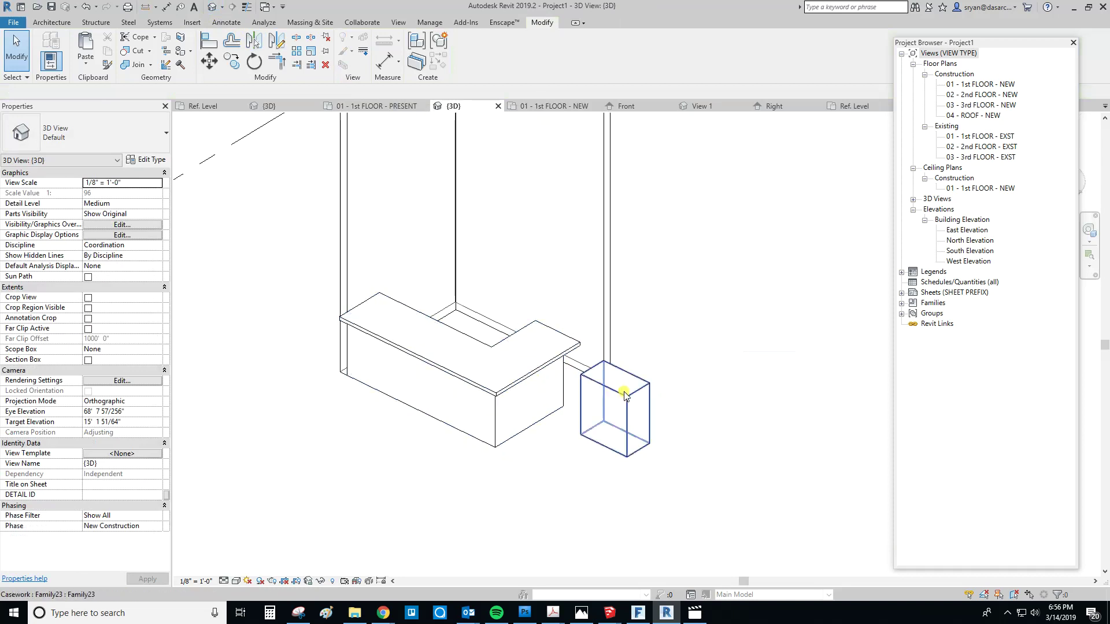
left_click(496, 420)
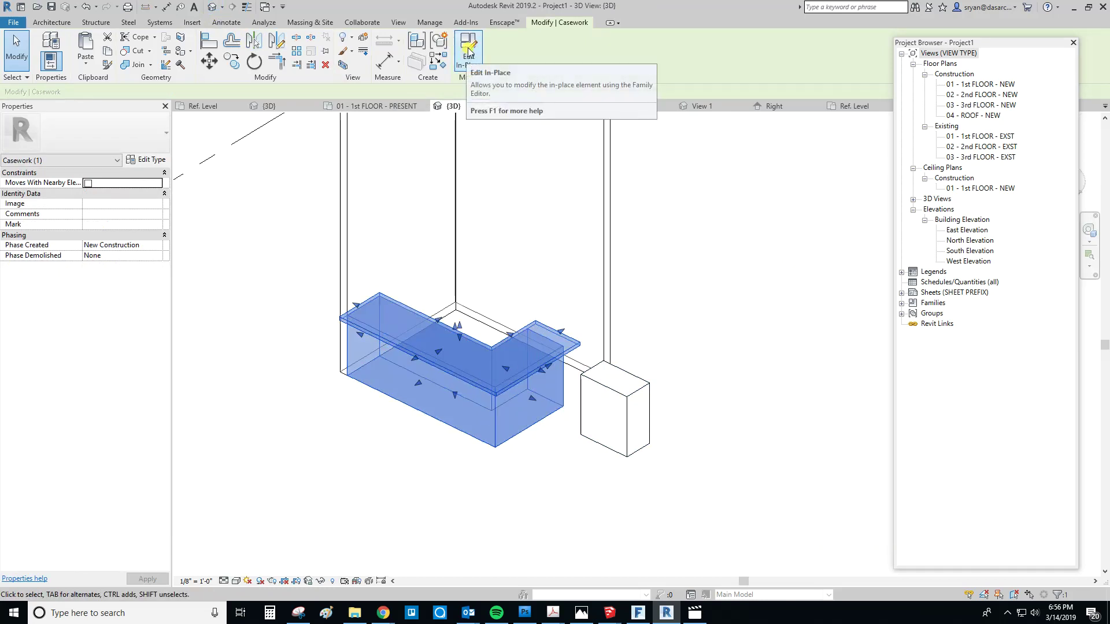
left_click(621, 391)
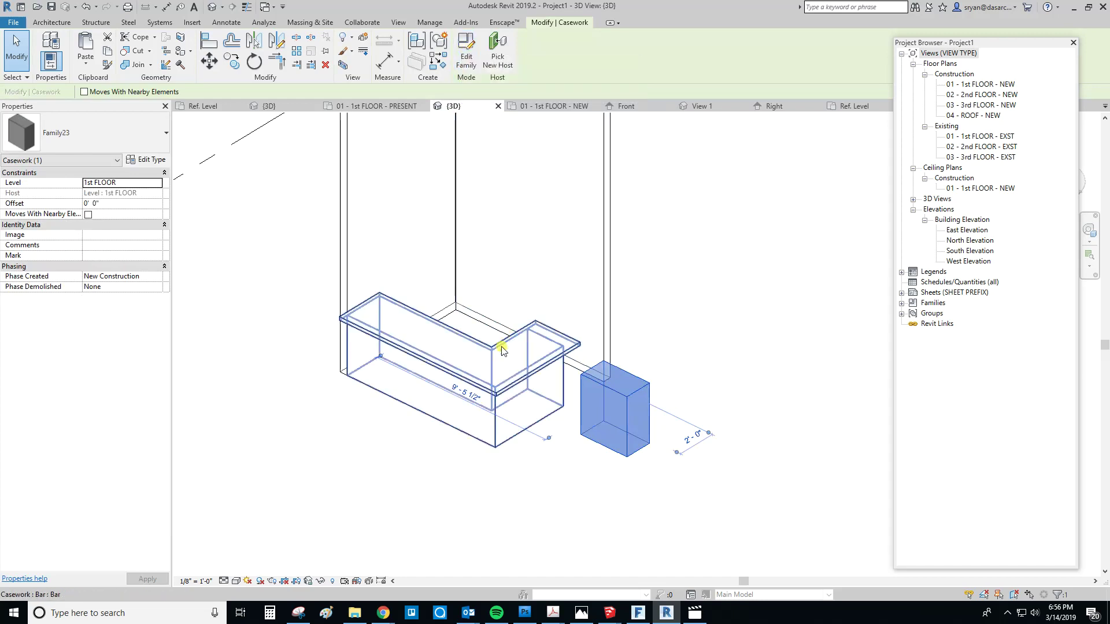
left_click(505, 405)
left_click(468, 56)
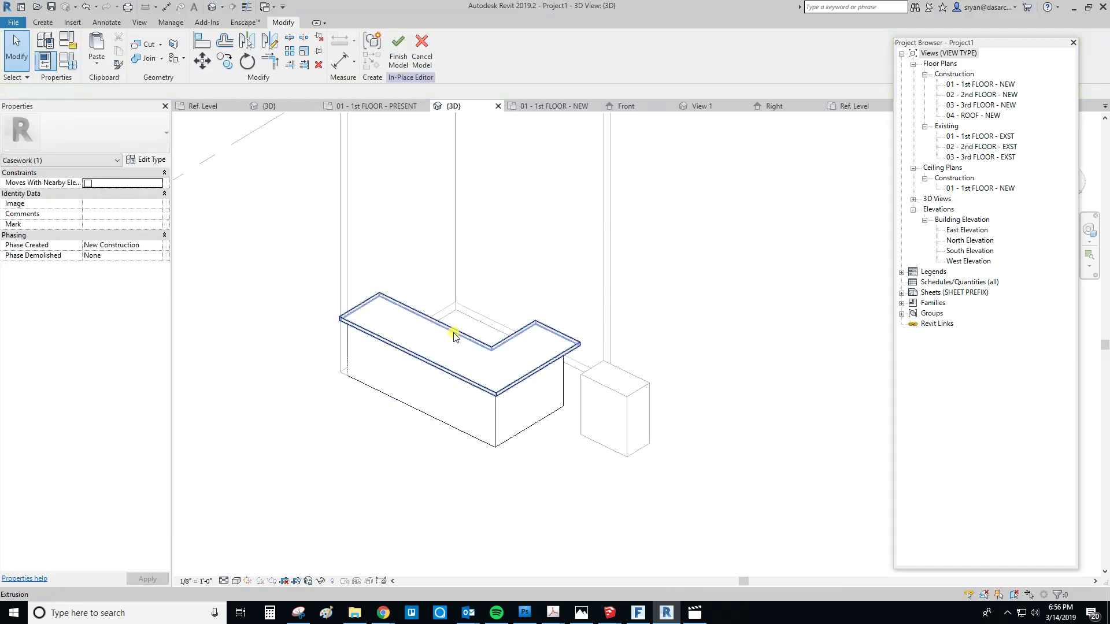
left_click(398, 58)
Step: Open the placed casework box in the family editor and view its extrusion in 3D
left_click(644, 393)
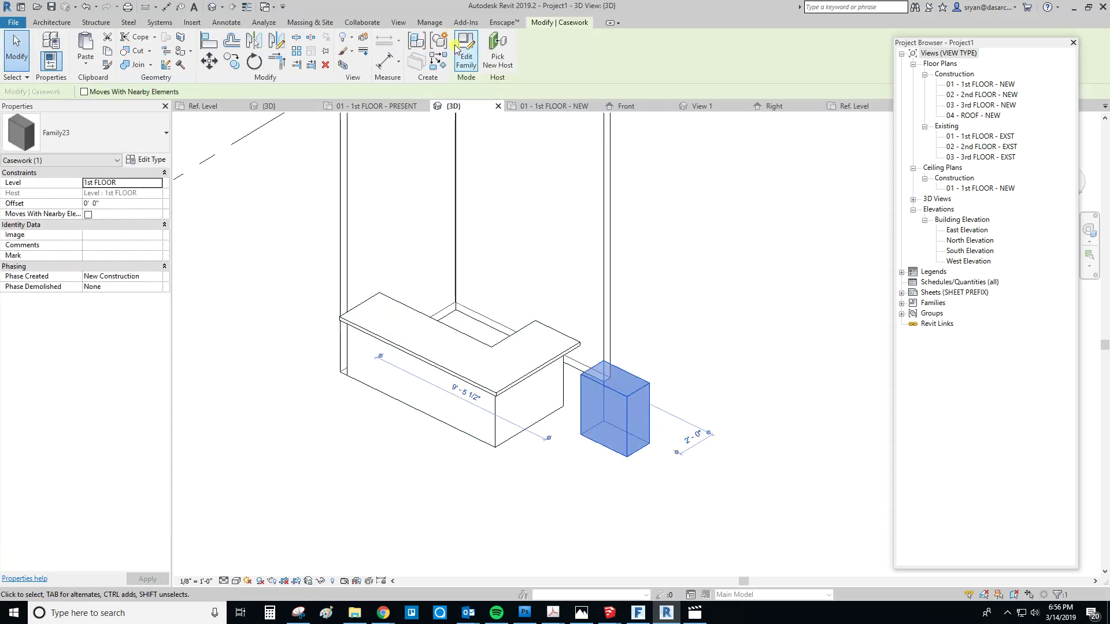
left_click(466, 56)
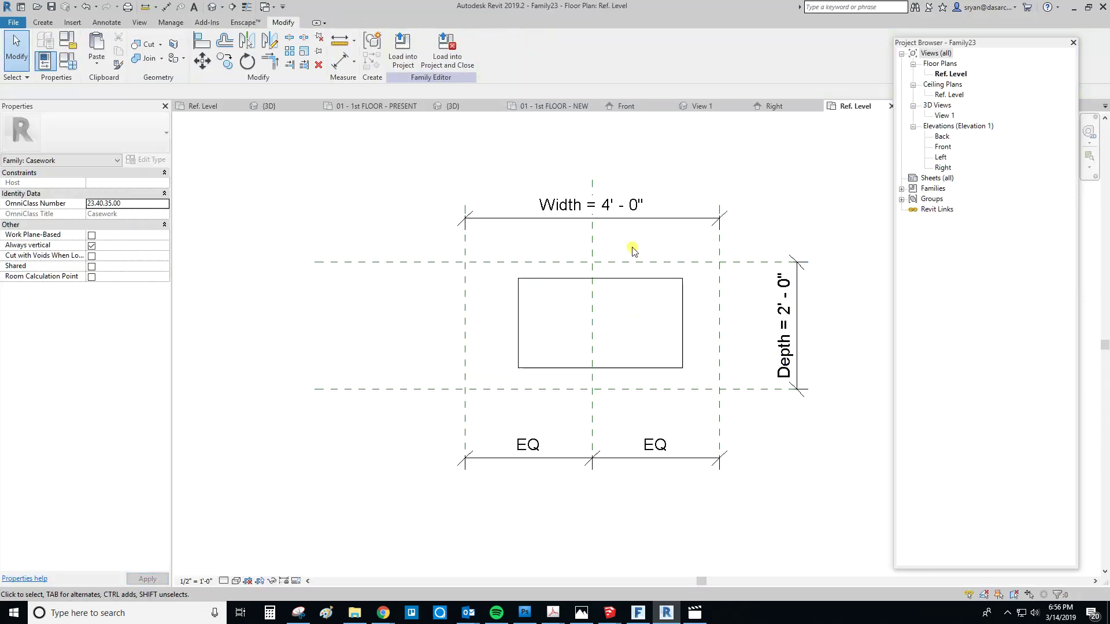
left_click(212, 7)
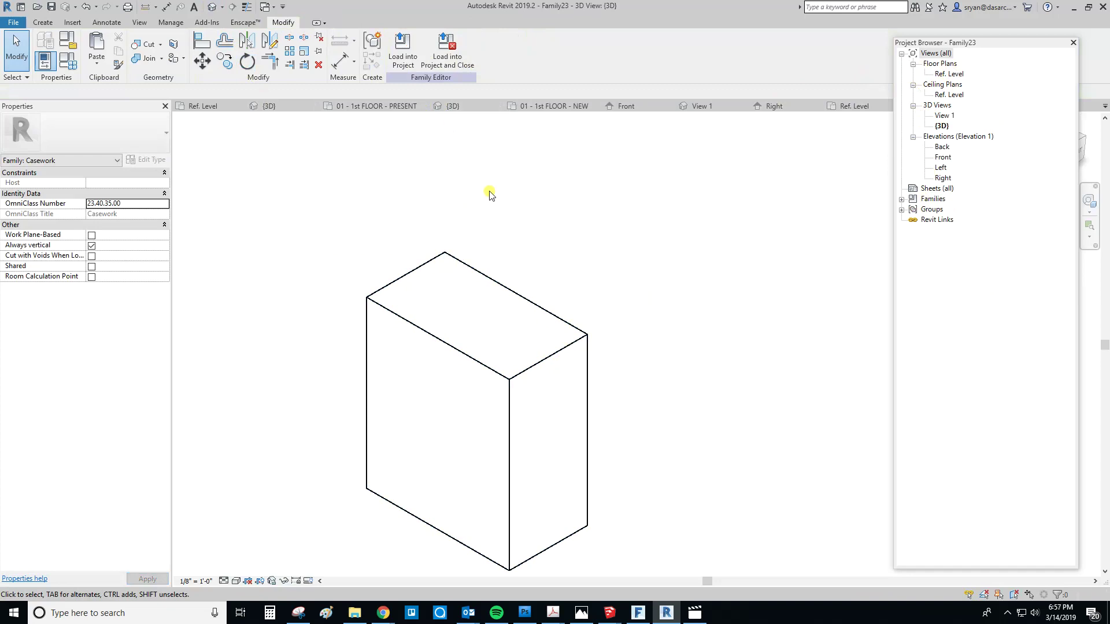
Step: Return to the project's 01 - 1st FLOOR - NEW plan and inspect the in-place desk and the placed casework box
key("ctrl+Tab")
key("ctrl+Tab")
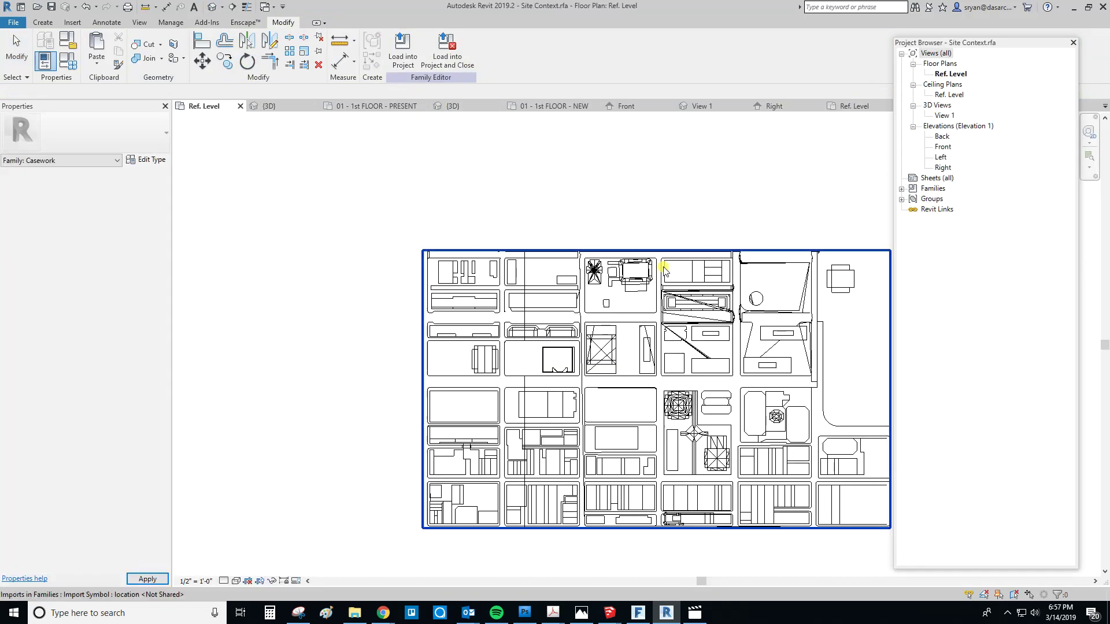
key("ctrl+Tab")
key("ctrl+Tab")
key("ctrl+Tab")
key("ctrl+Tab")
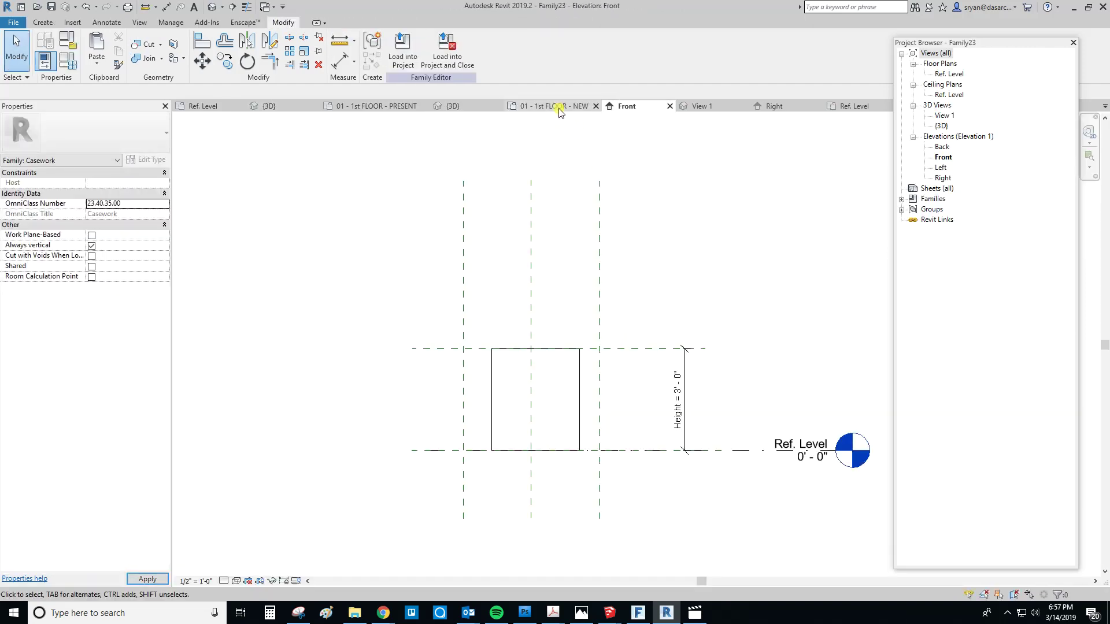
key("ctrl+Tab")
left_click(554, 351)
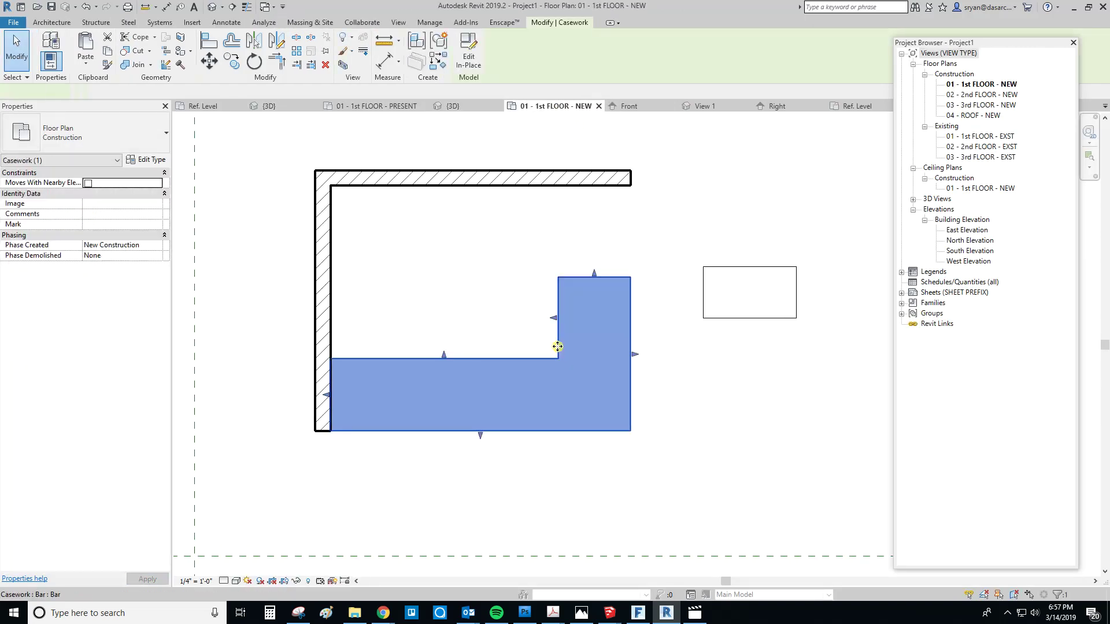
left_click(759, 320)
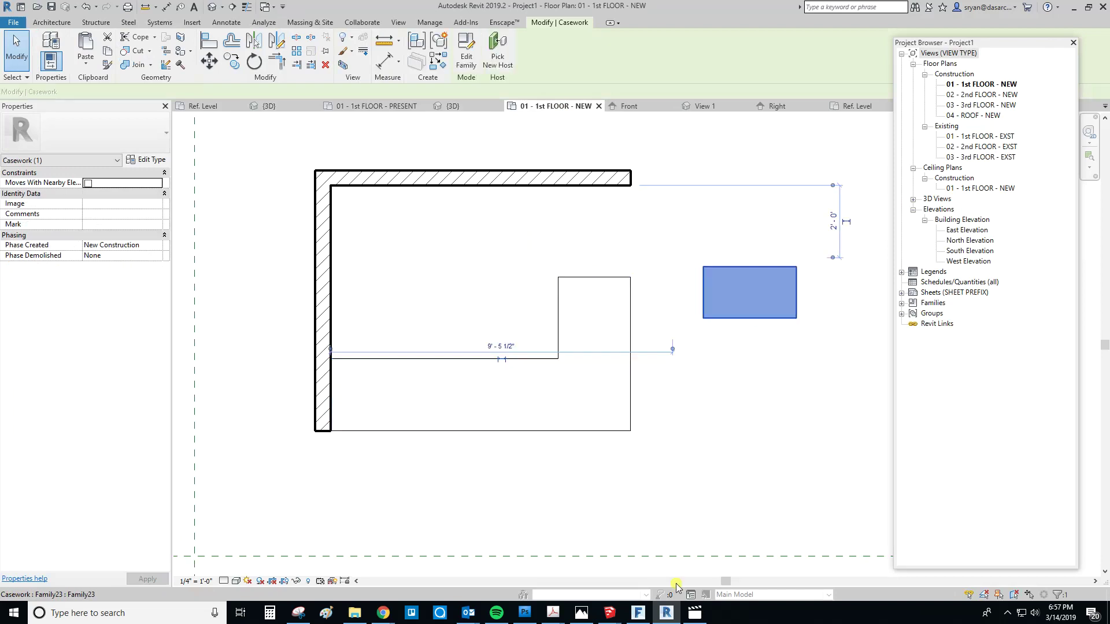
left_click(719, 478)
middle_click_drag(641, 425, 655, 419)
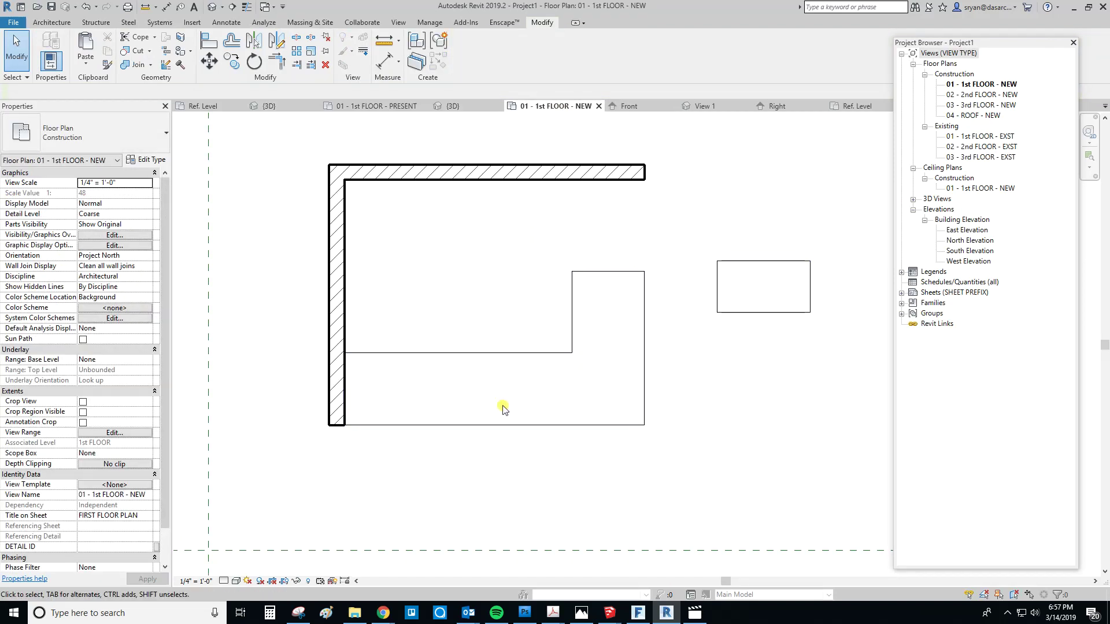
middle_click_drag(381, 255, 404, 263)
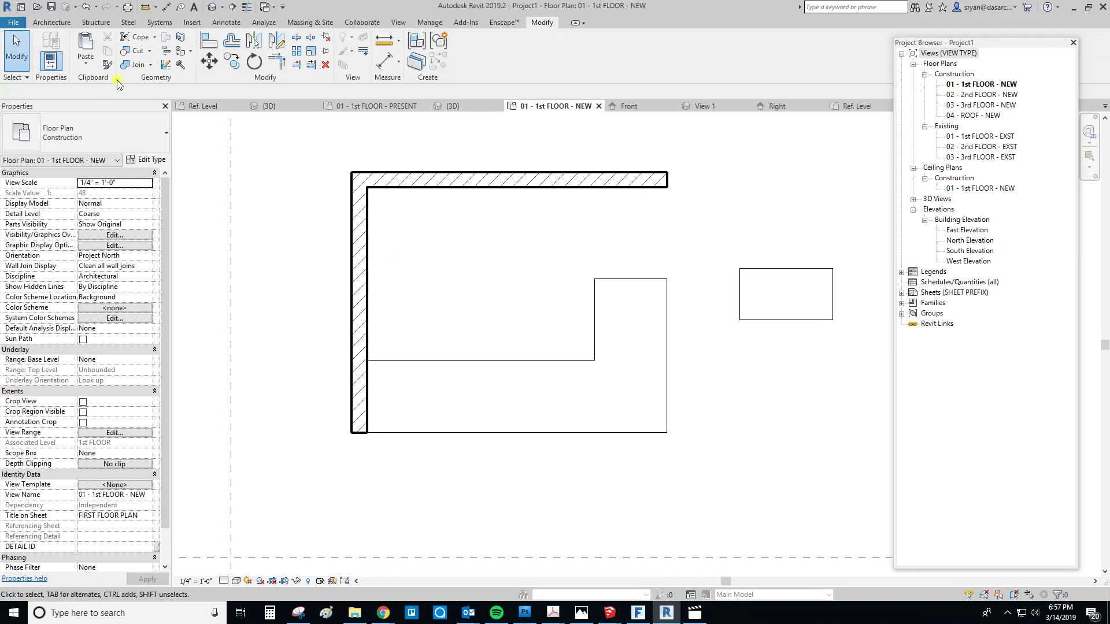
left_click(47, 23)
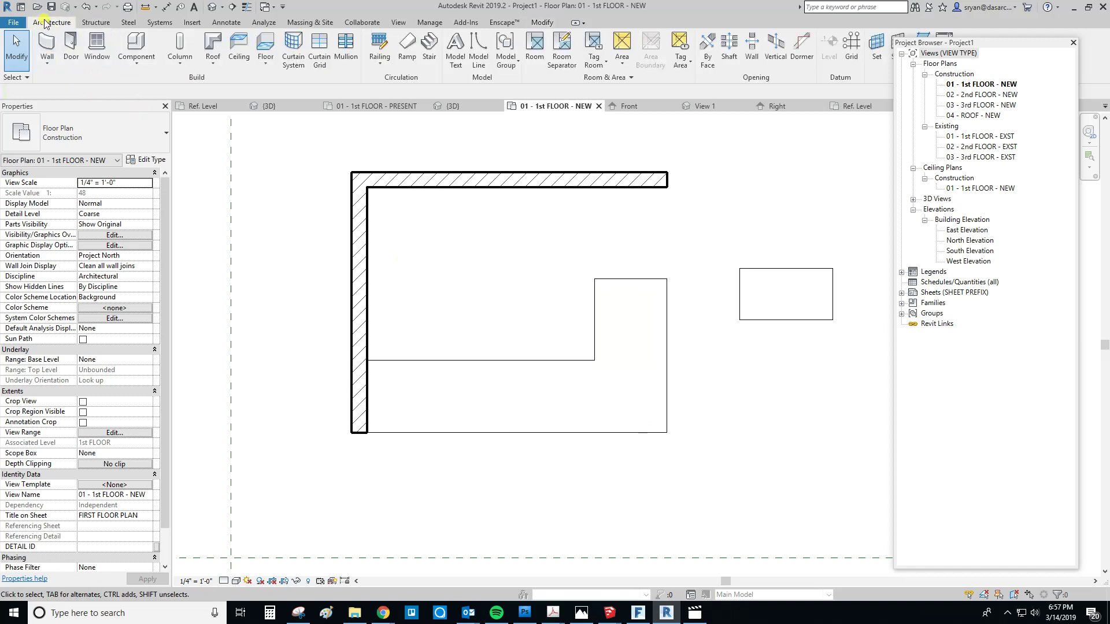
left_click(137, 58)
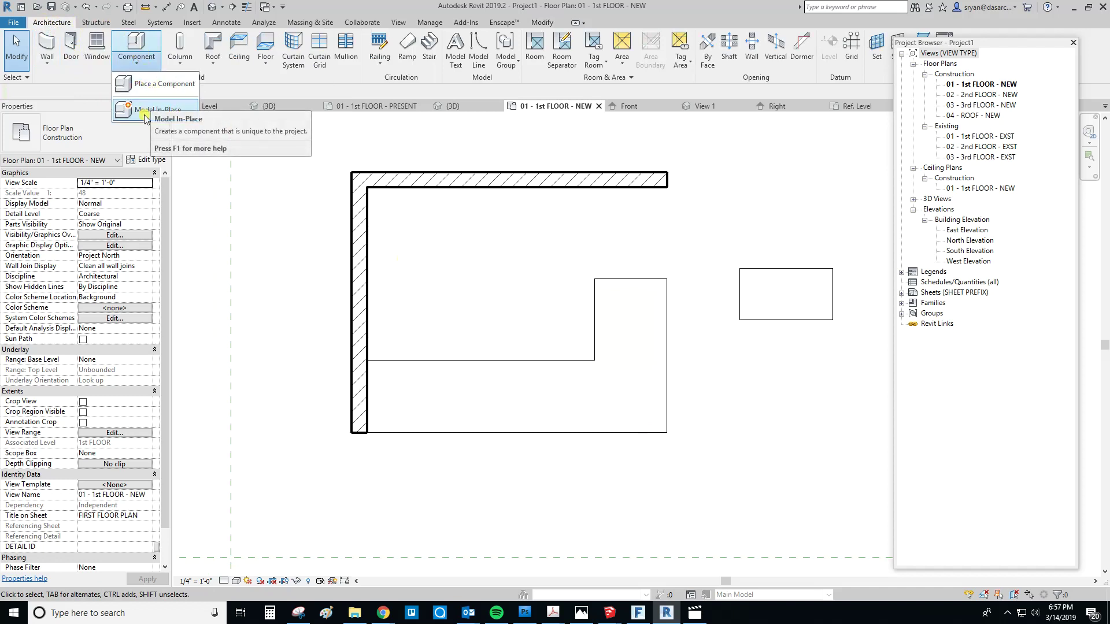
left_click(449, 263)
left_click(806, 267)
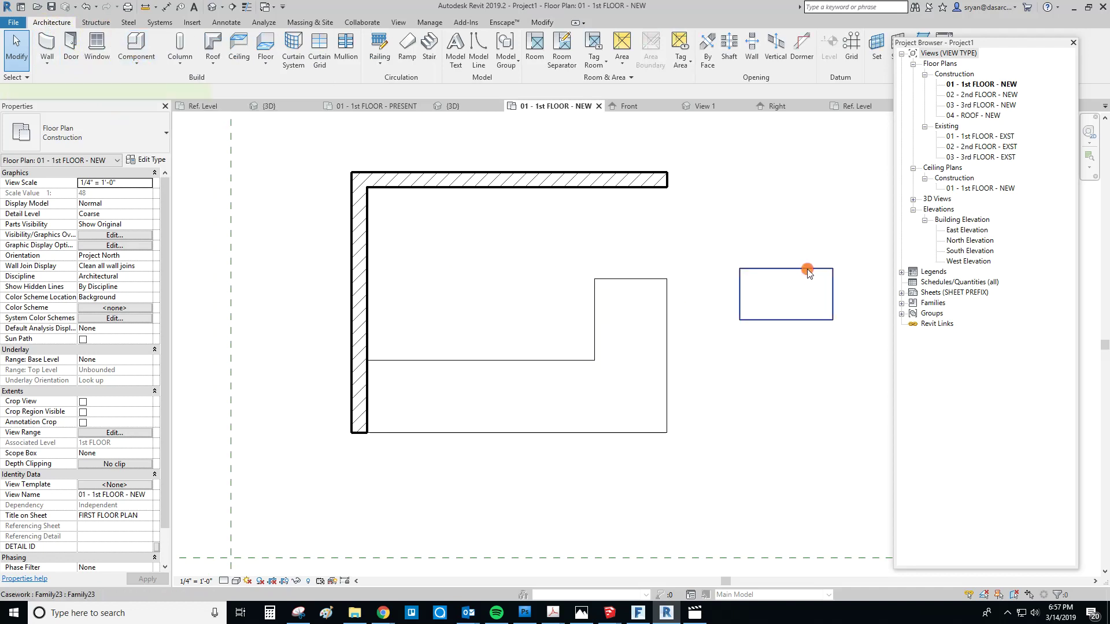
left_click(770, 245)
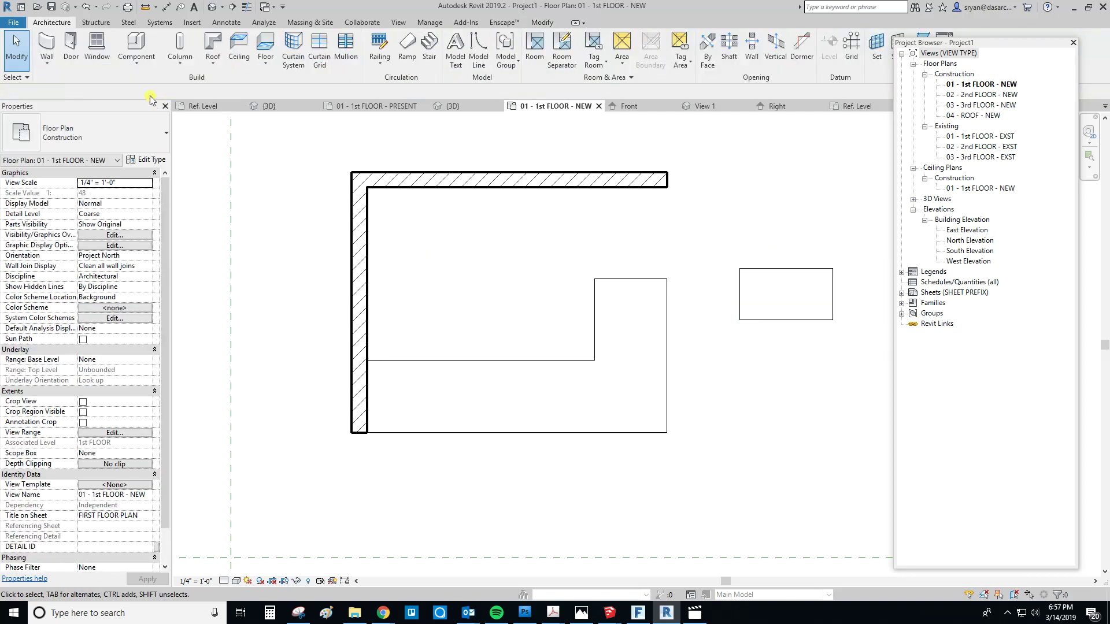
Step: Place two more overlapping instances of the Family23 component between the walls and the L-shaped desk
left_click(136, 60)
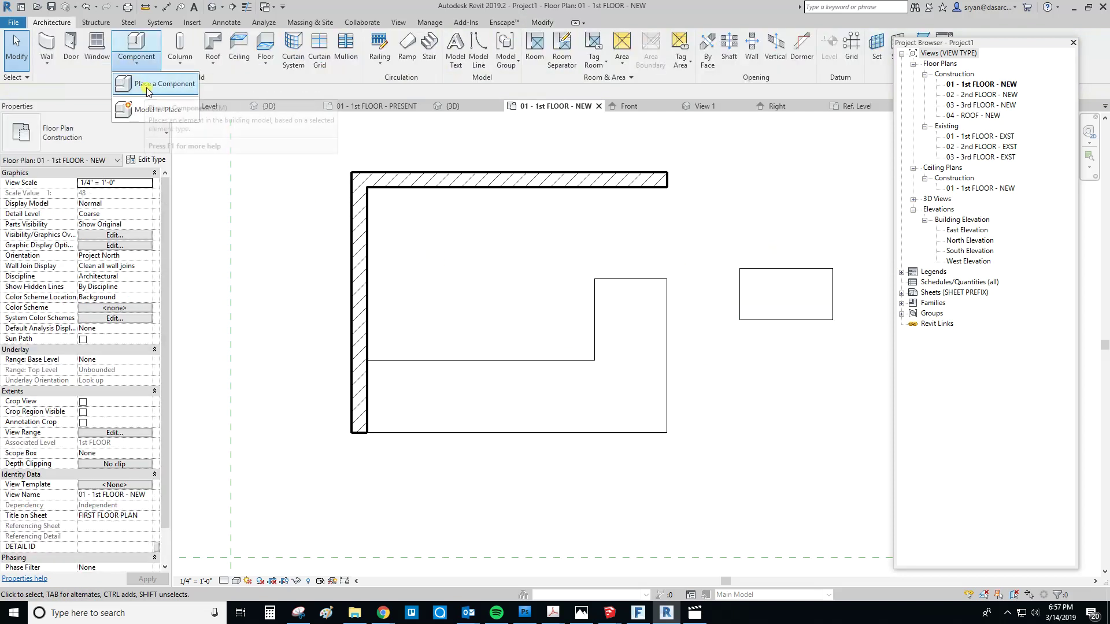
left_click(489, 282)
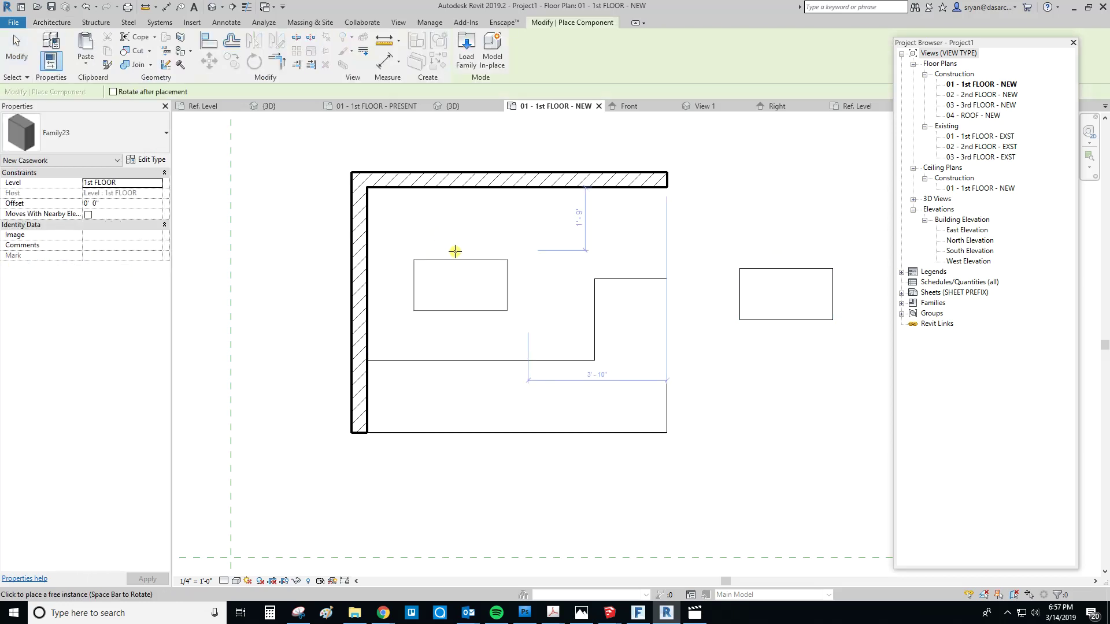
left_click(90, 124)
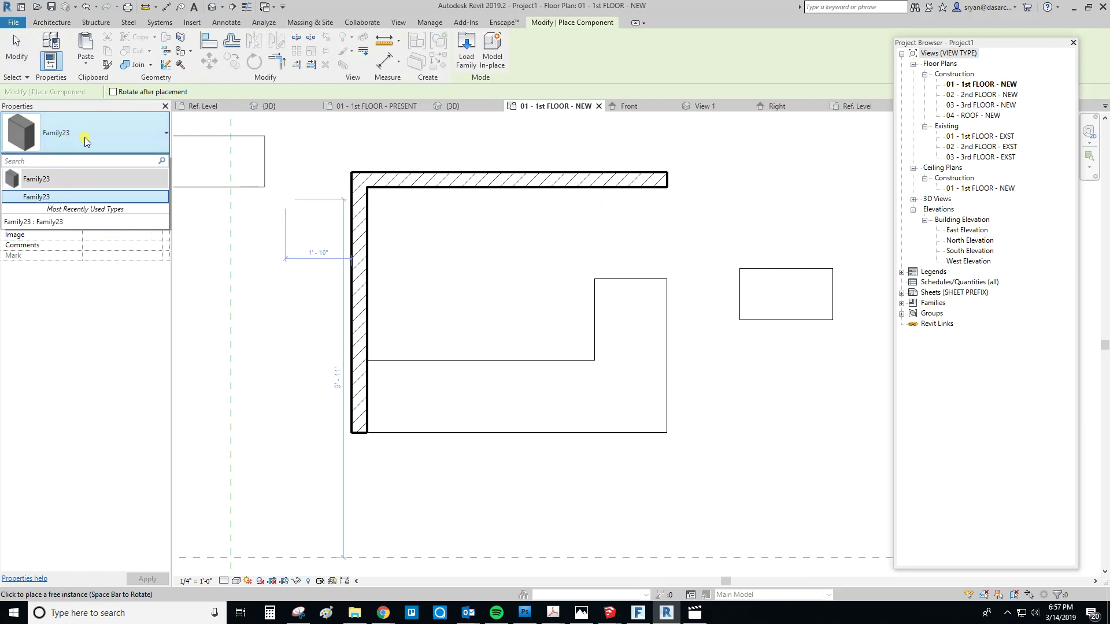
left_click(479, 259)
left_click(470, 255)
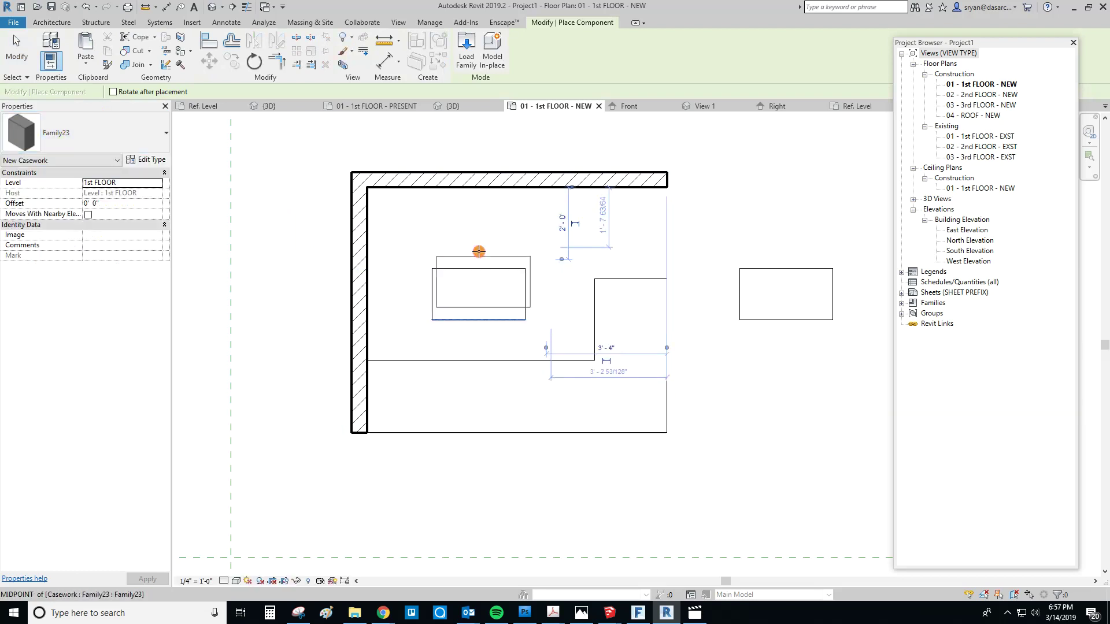
key("Escape")
key("Escape")
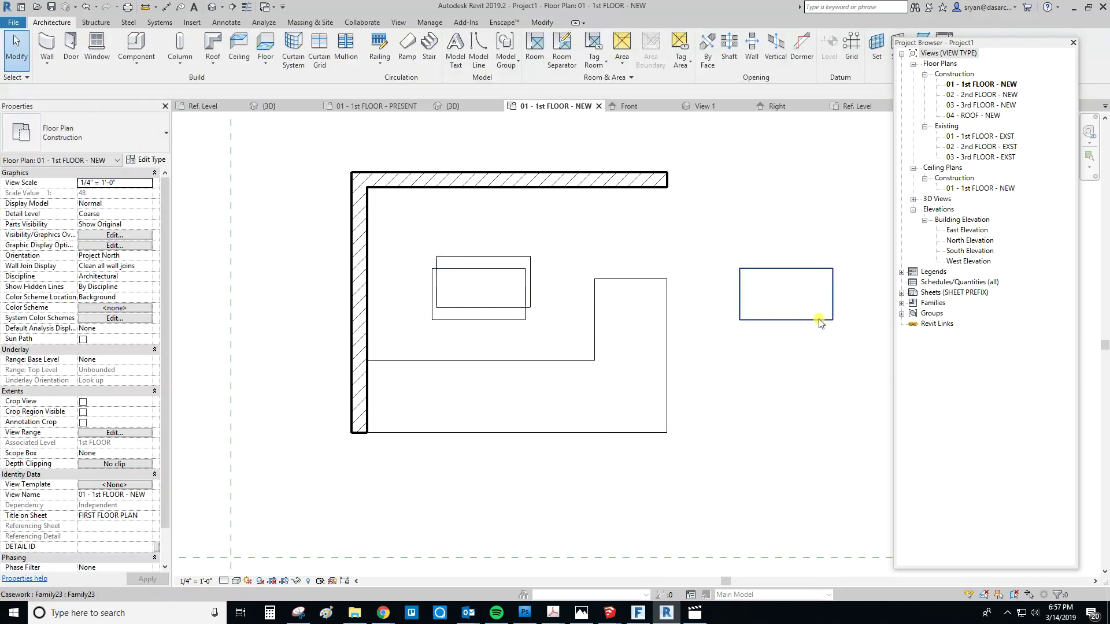
Step: List the project's loaded Casework families and locate Family23
double_click(912, 305)
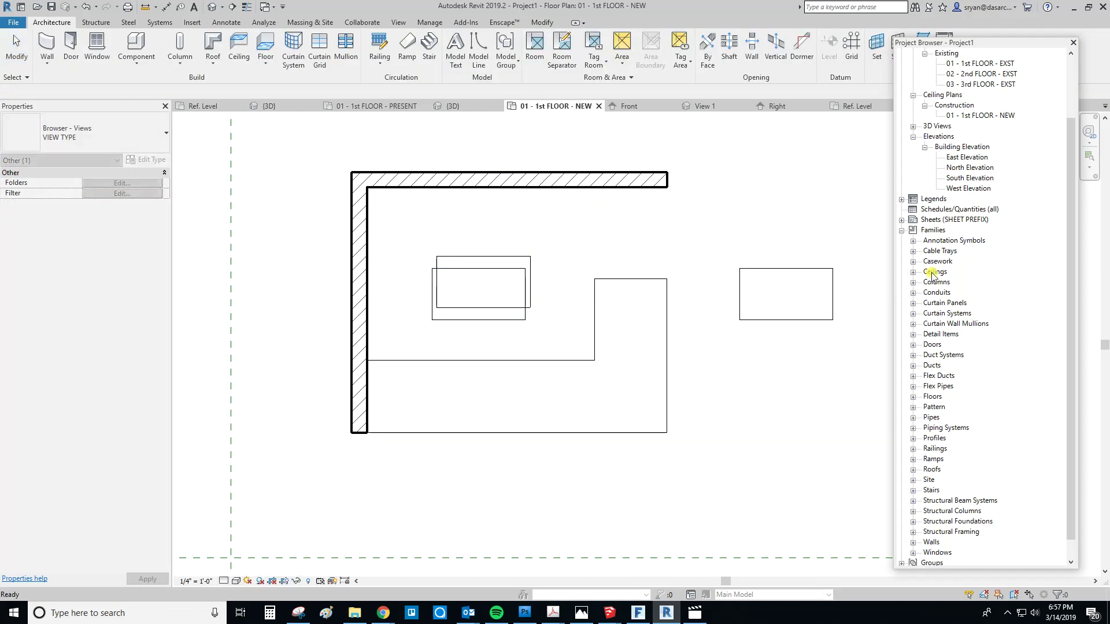
scroll(928, 240, "down", 1)
left_click(912, 252)
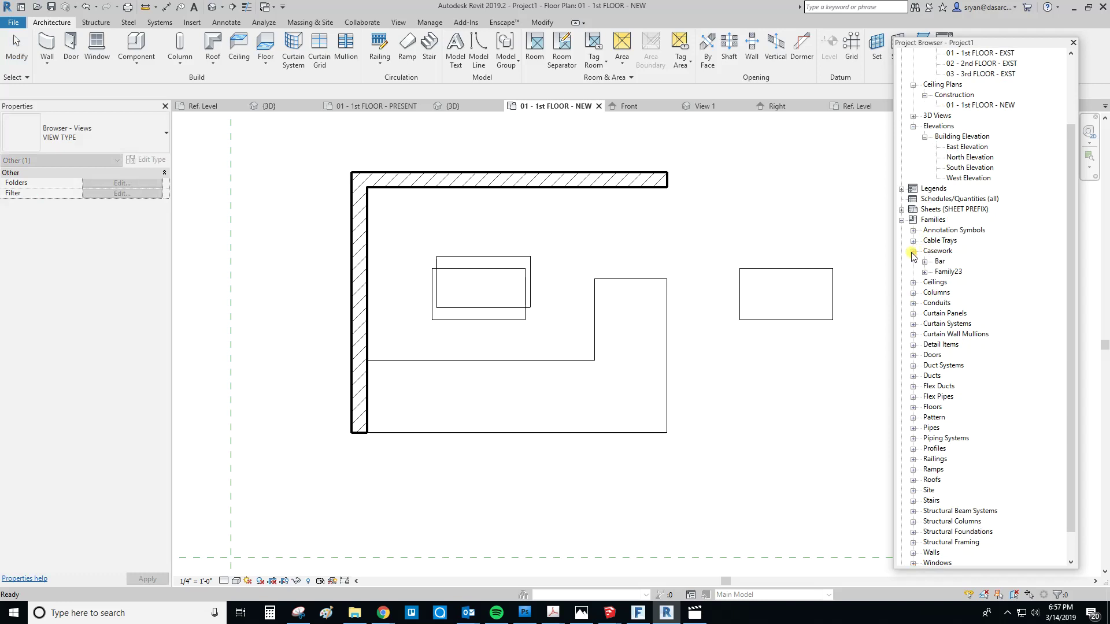
left_click(943, 272)
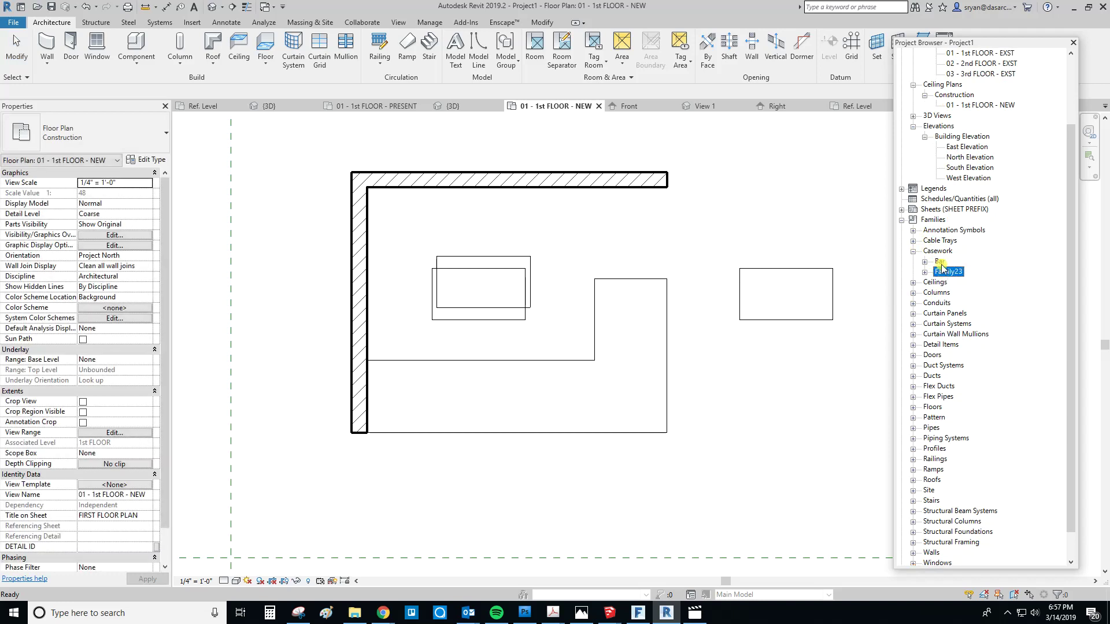
Step: Inspect the in-place Bar desk and the separate casework box beside it to compare their type information
left_click(665, 292)
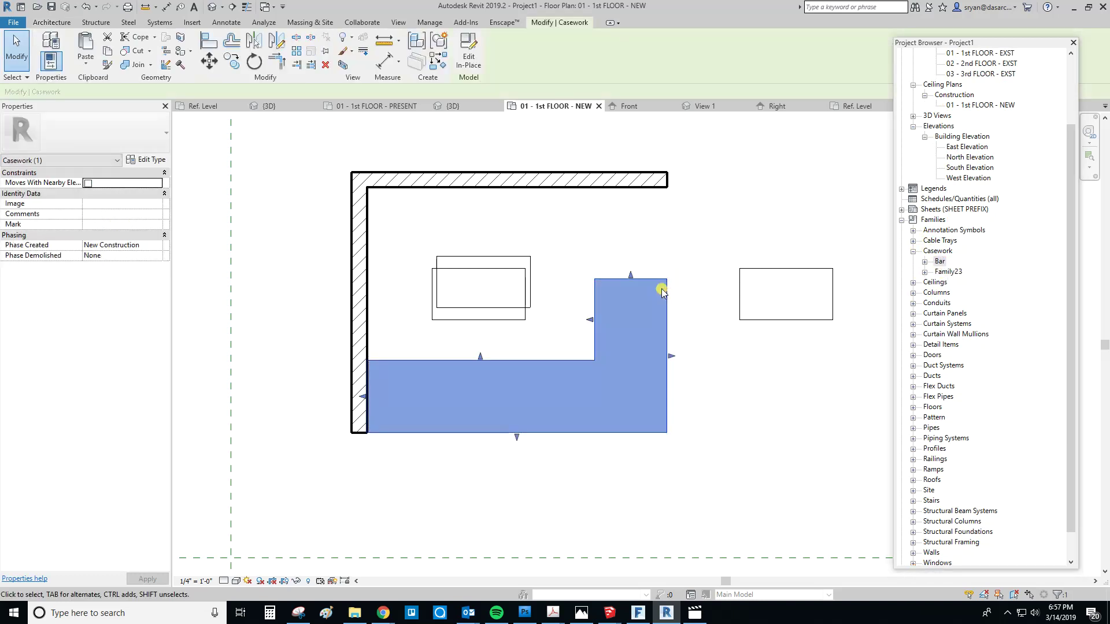
key("Escape")
left_click(558, 360)
middle_click_drag(572, 362, 546, 365)
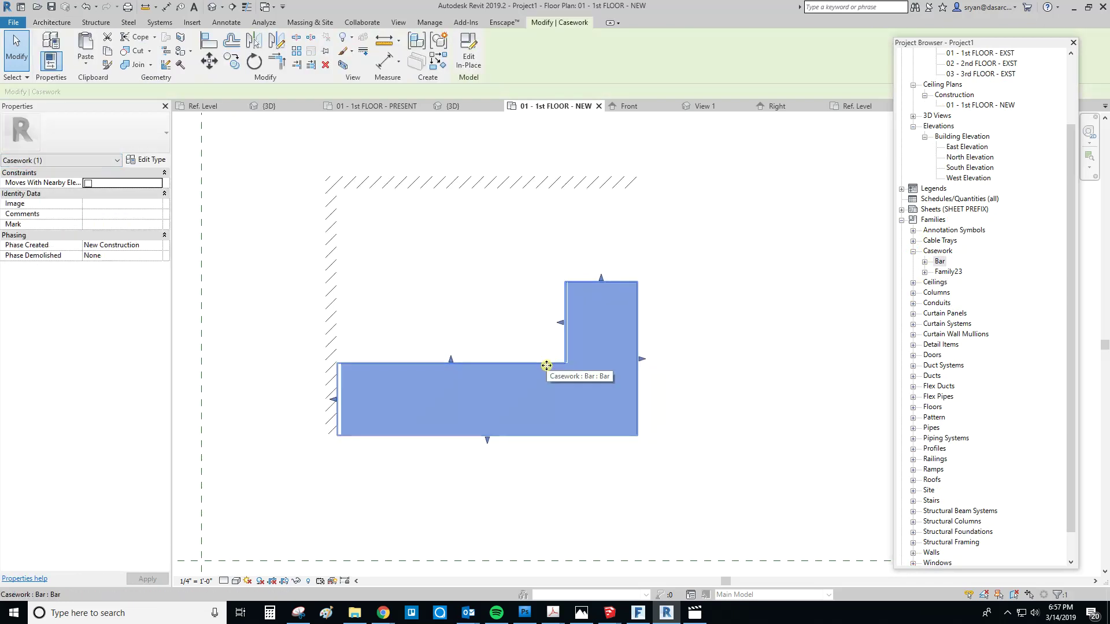
key("Escape")
scroll(714, 296, "down", 1)
left_click(714, 297)
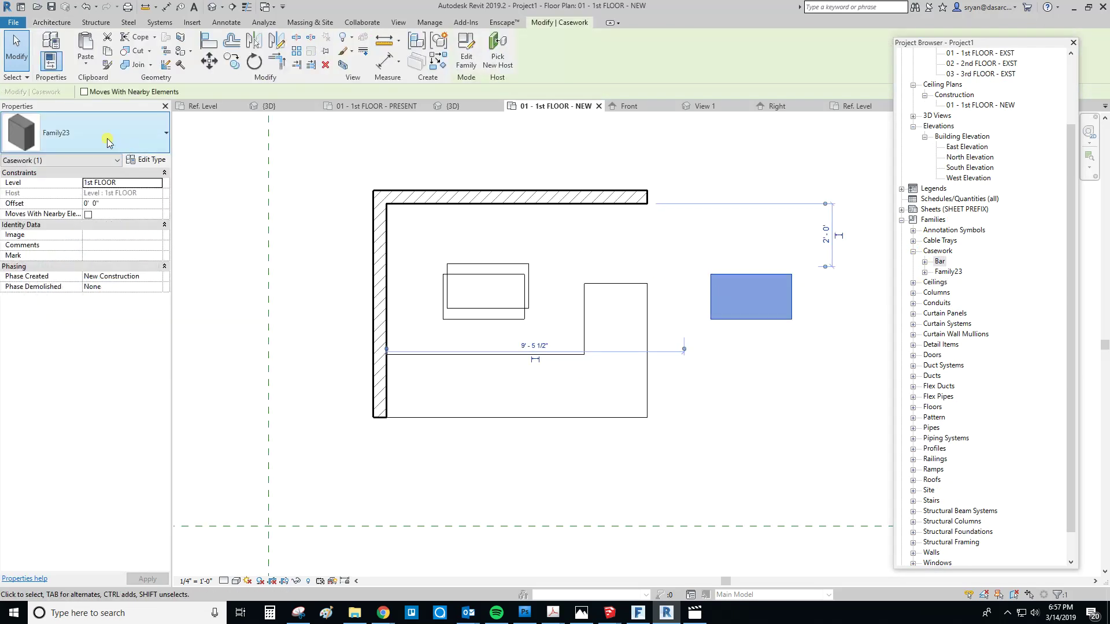
Step: Rename the Family23 casework family to Host Stand and select its instance east of the desk
left_click(947, 272)
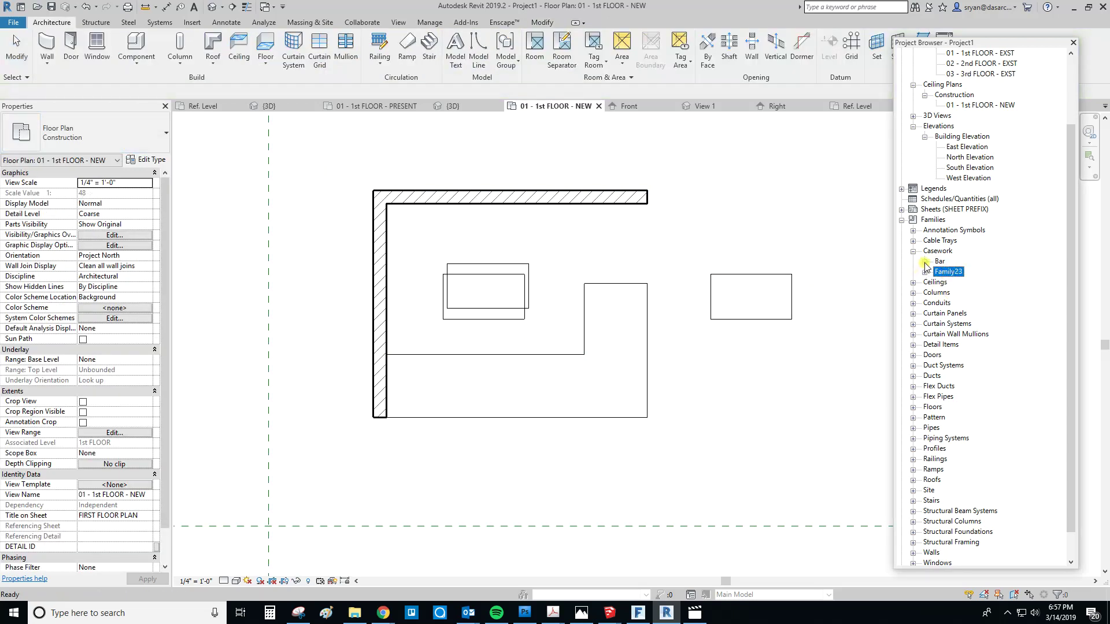
right_click(949, 273)
left_click(979, 306)
key("Return")
left_click(791, 275)
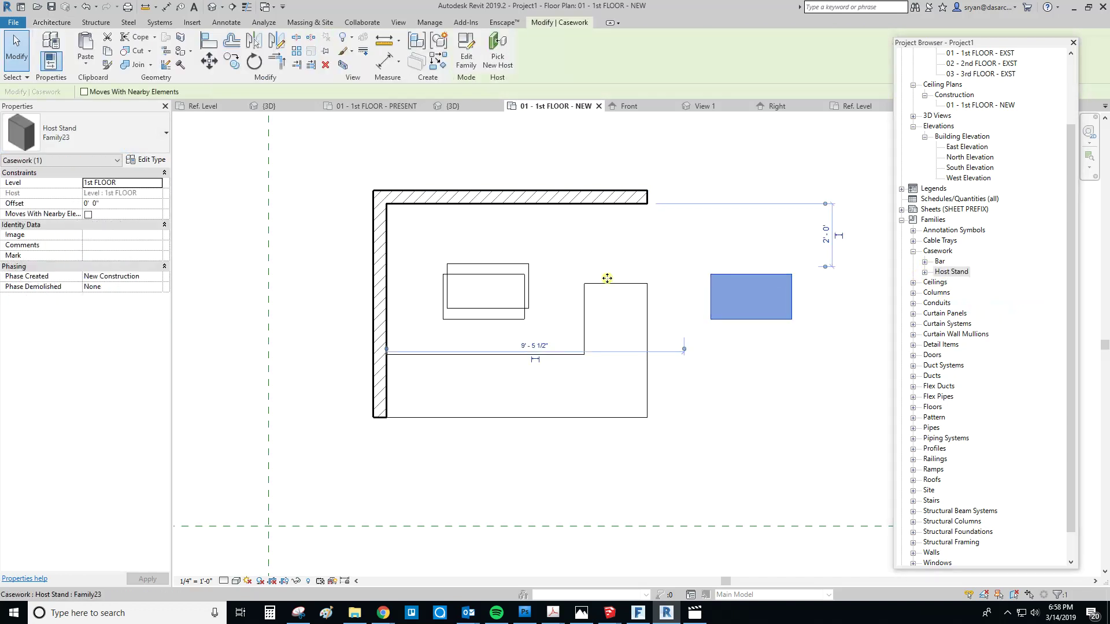
Step: Rename the Family23 type of the casework box east of the desk to Host Stand
left_click(739, 255)
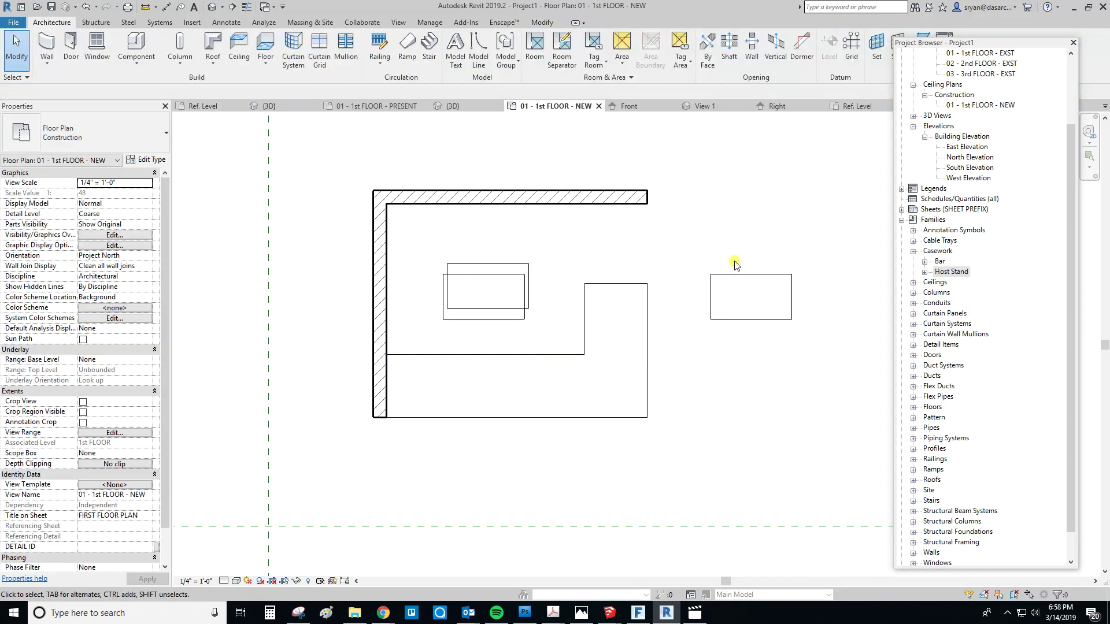
left_click(723, 276)
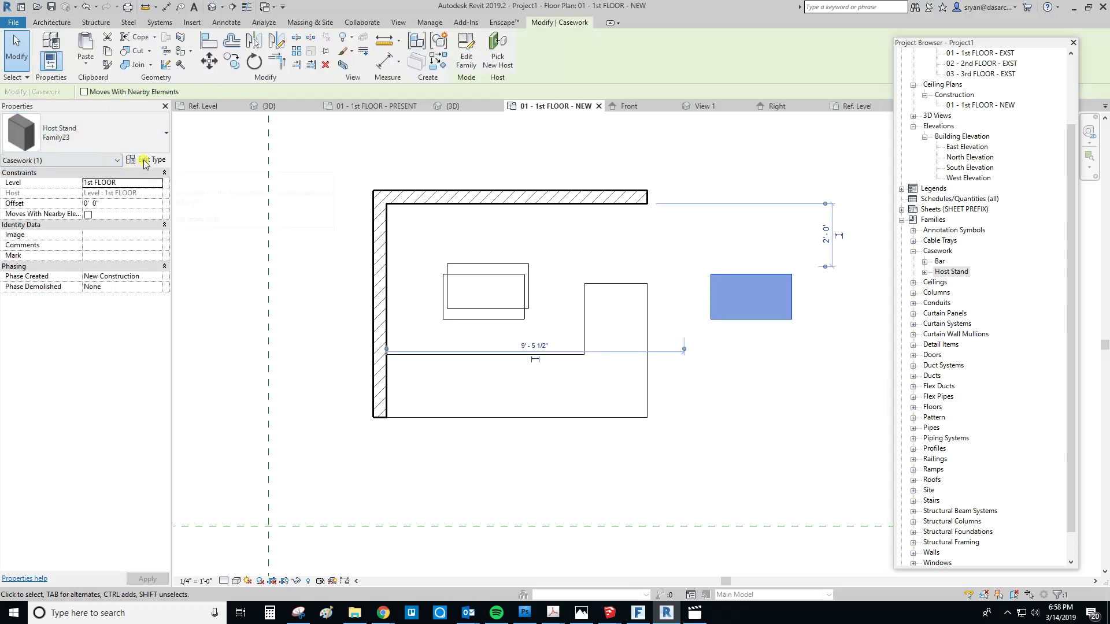
left_click(146, 164)
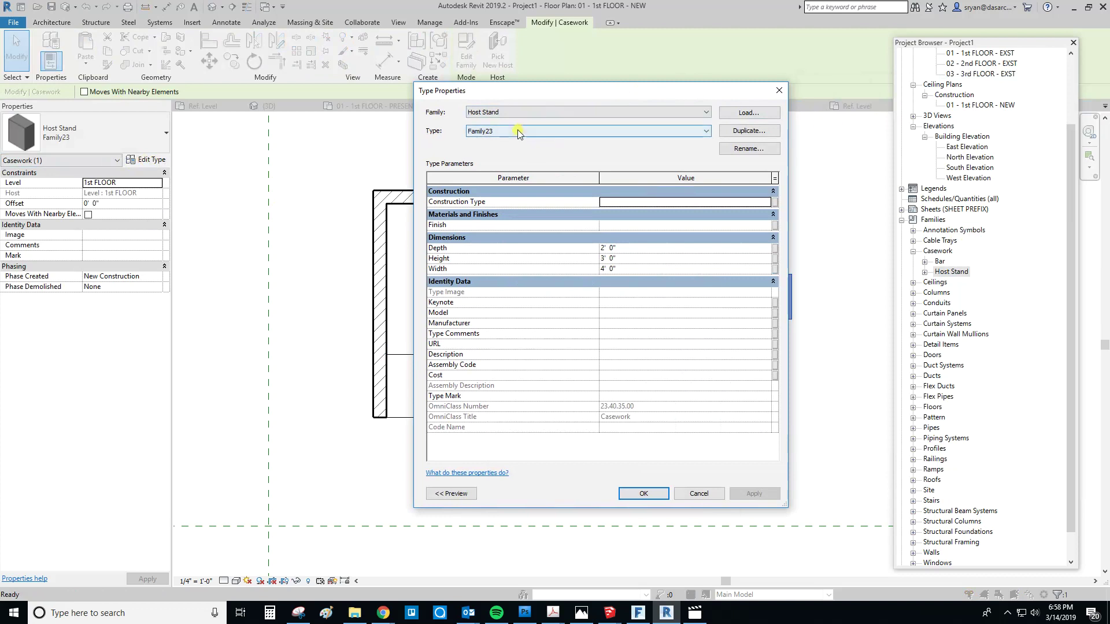
left_click(740, 148)
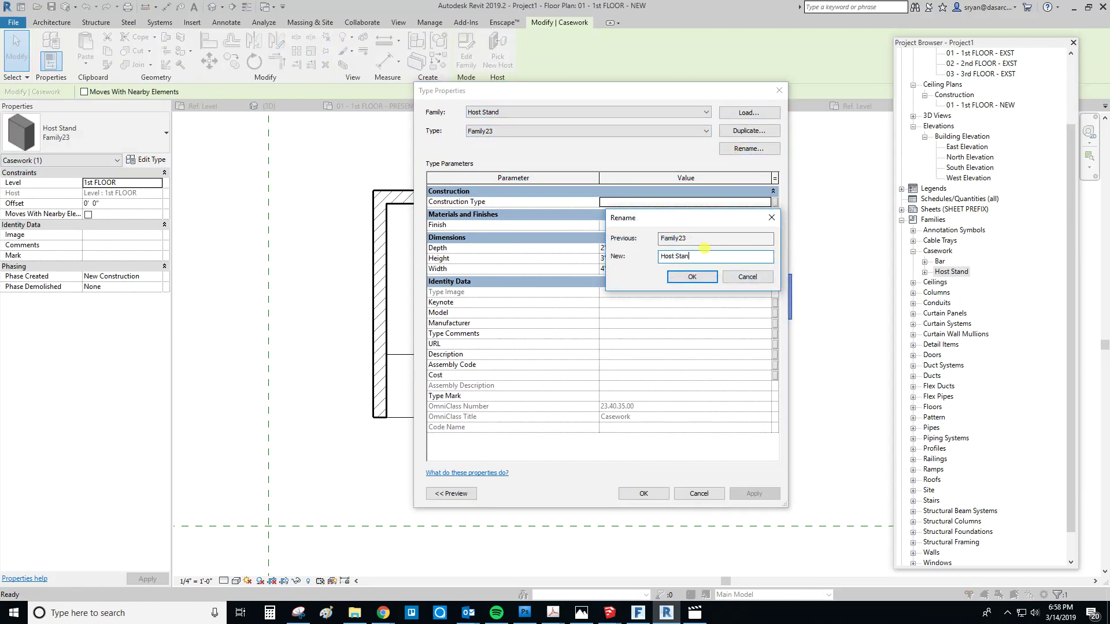
type("d")
key("Return")
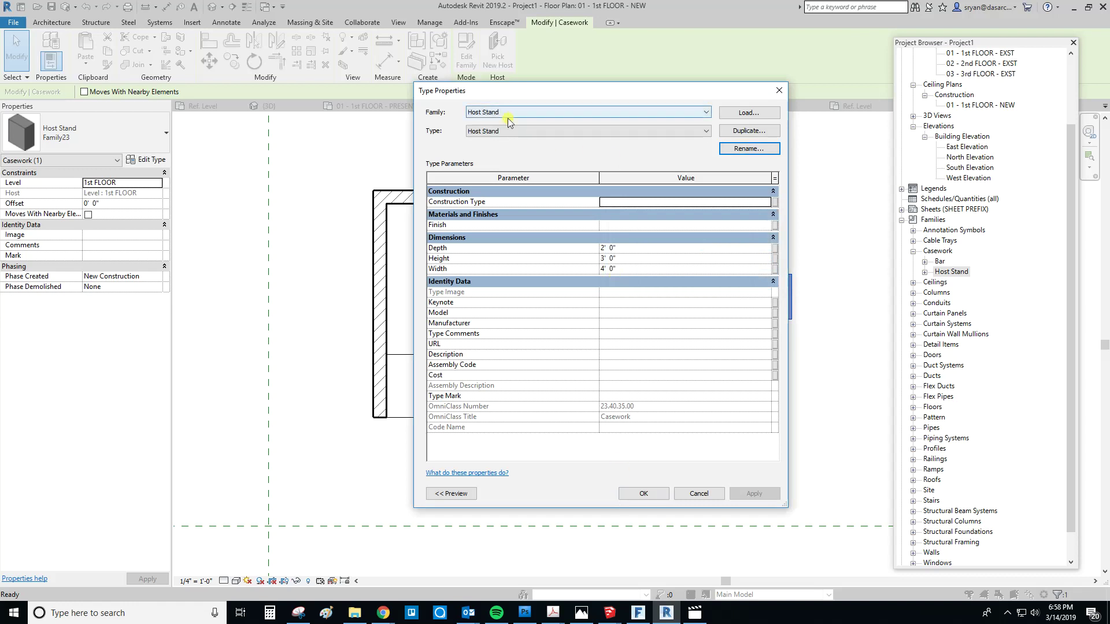
left_click(659, 496)
Step: List the types of the Host Stand casework family in the project and select its instance east of the desk
left_click(925, 272)
left_click(951, 272)
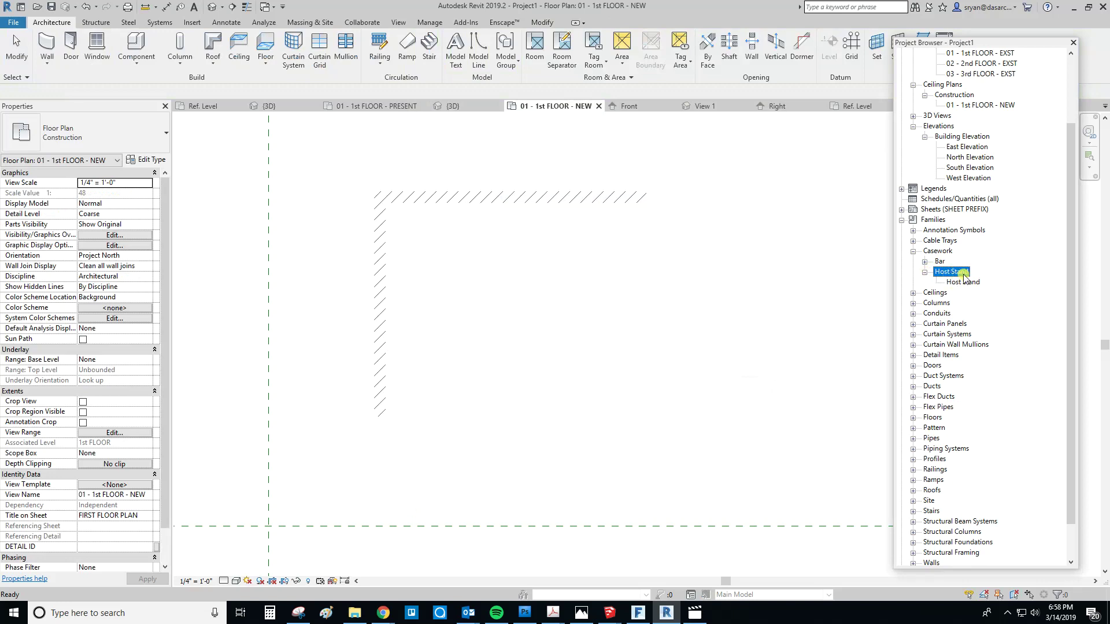
left_click_drag(928, 276, 813, 293)
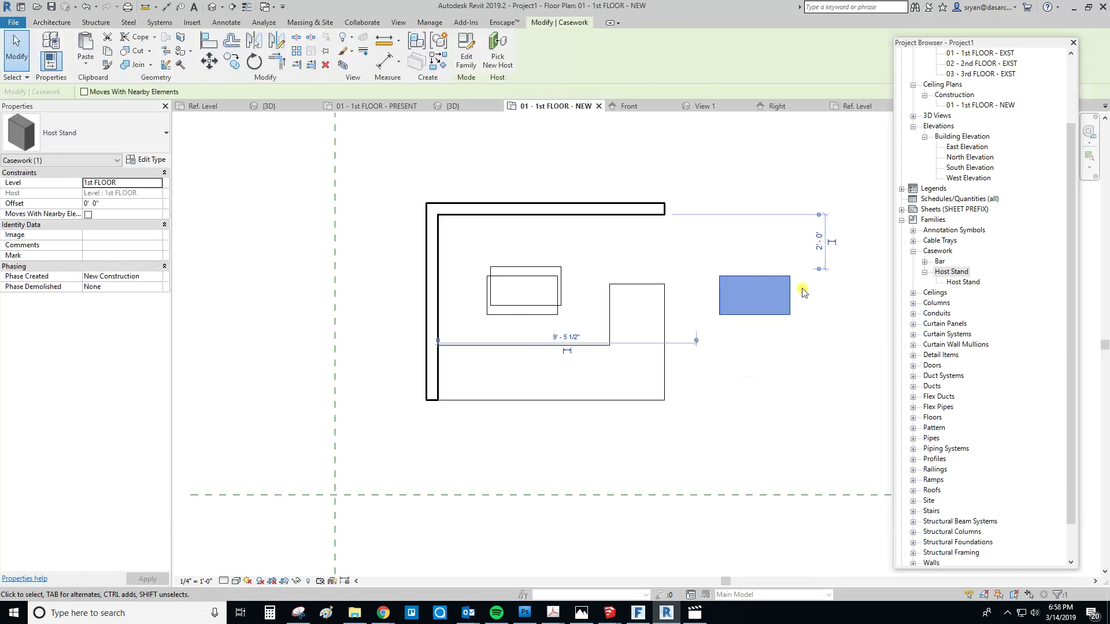